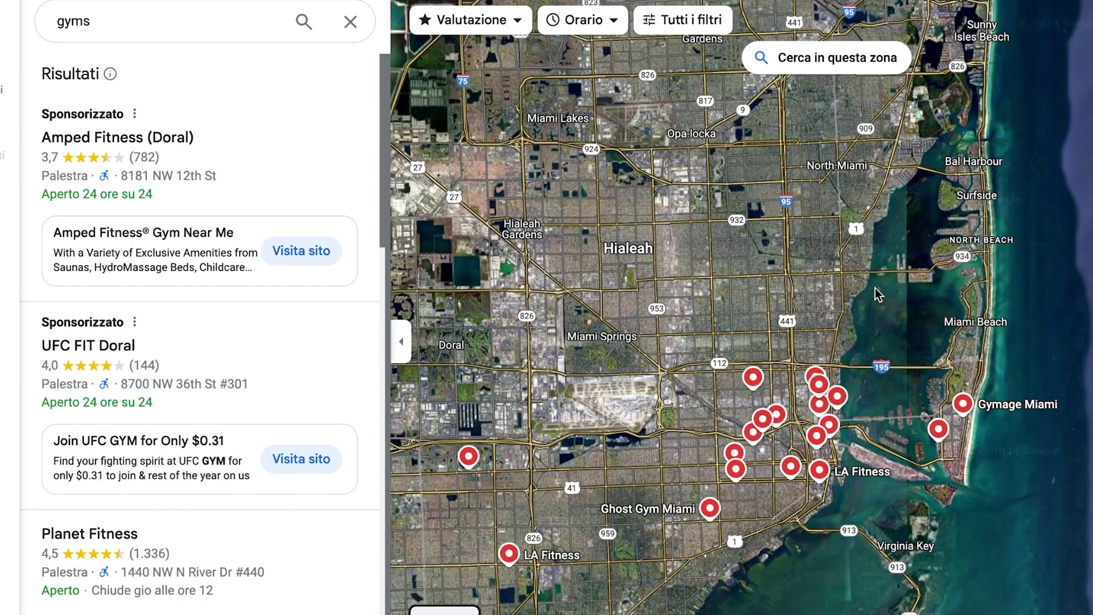
# Search Google Maps for Miami.
pyautogui.scroll(2, 809, 239)
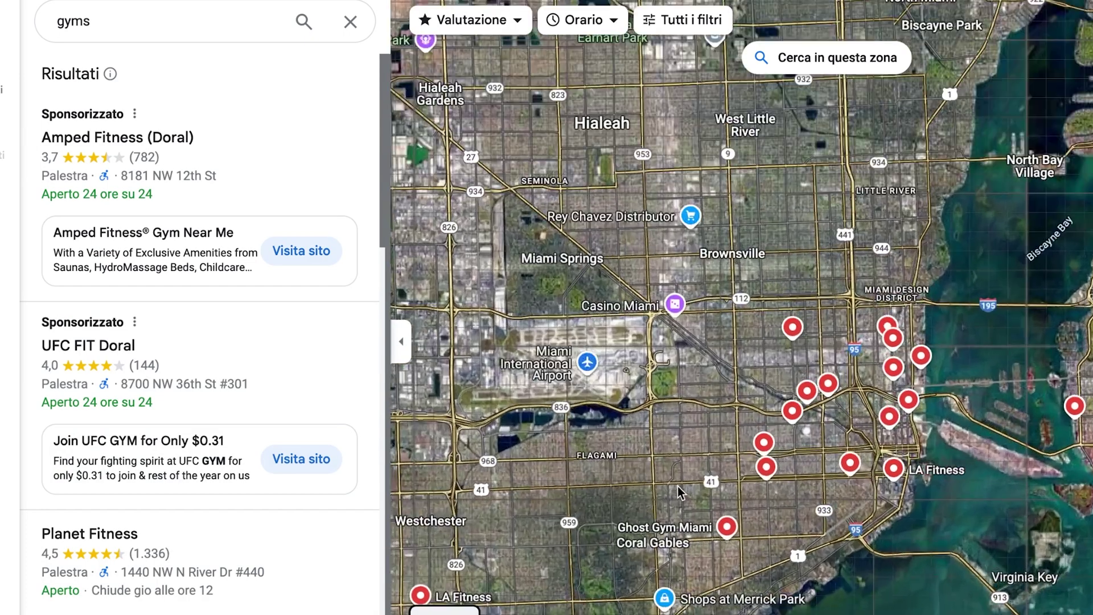
pyautogui.scroll(-8, 220, 342)
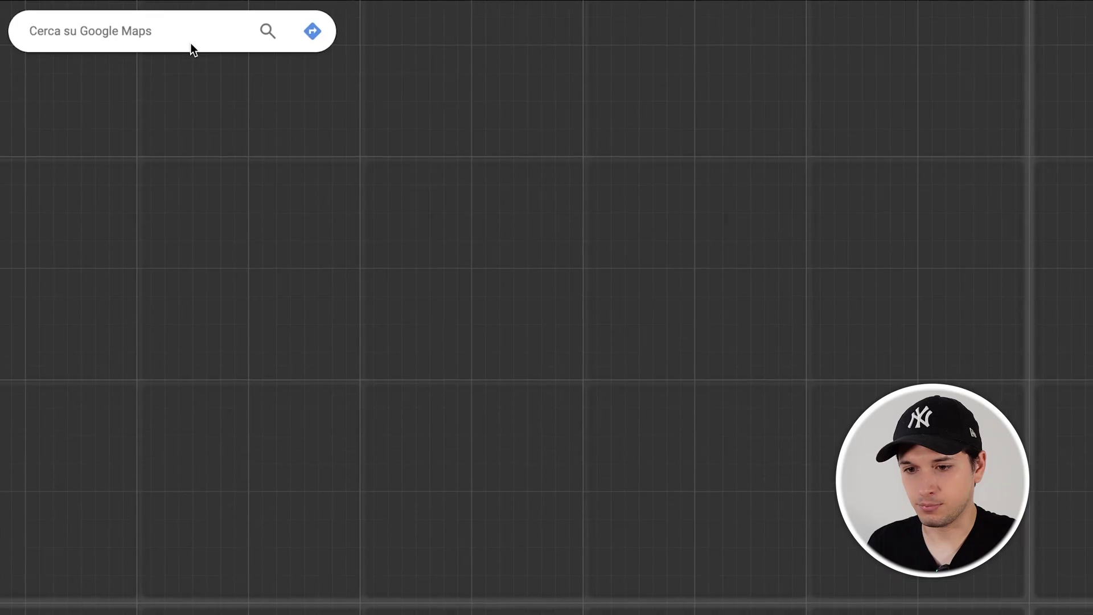
pyautogui.click(206, 44)
pyautogui.write('MIAMI')
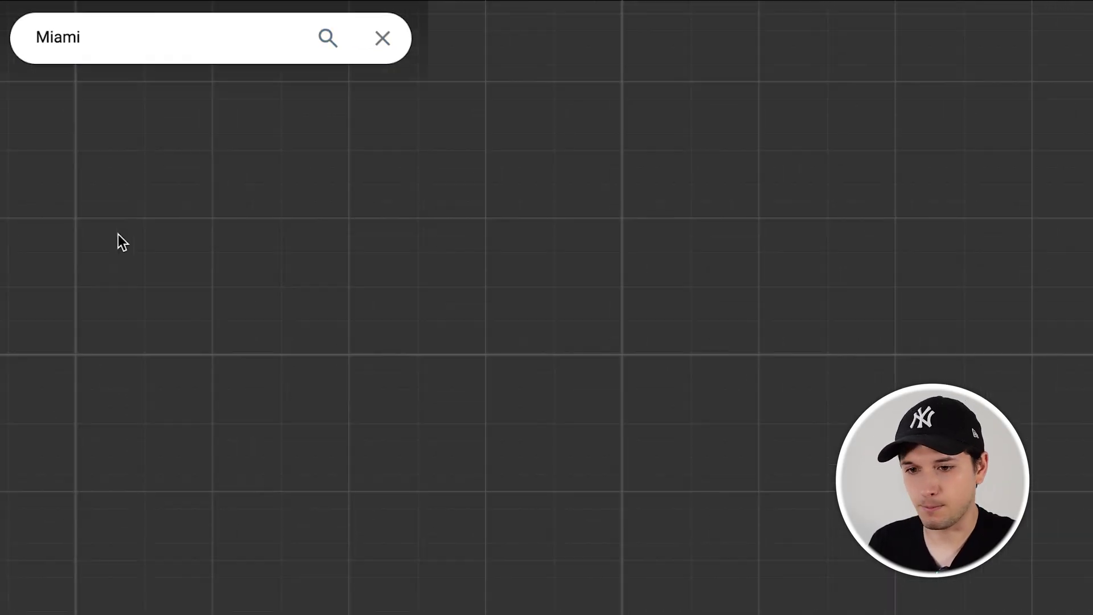
pyautogui.click(175, 52)
pyautogui.press('Return')
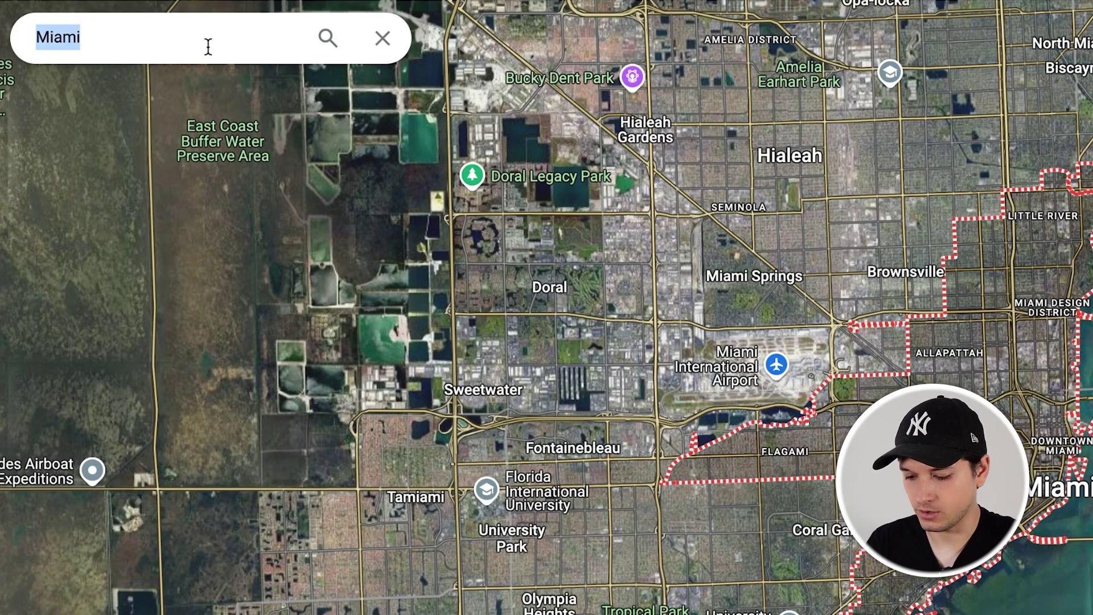
# Search for gyms in Miami and view the Planet Fitness and 24 Hour Fitness details.
pyautogui.write('gyms')
pyautogui.press('Return')
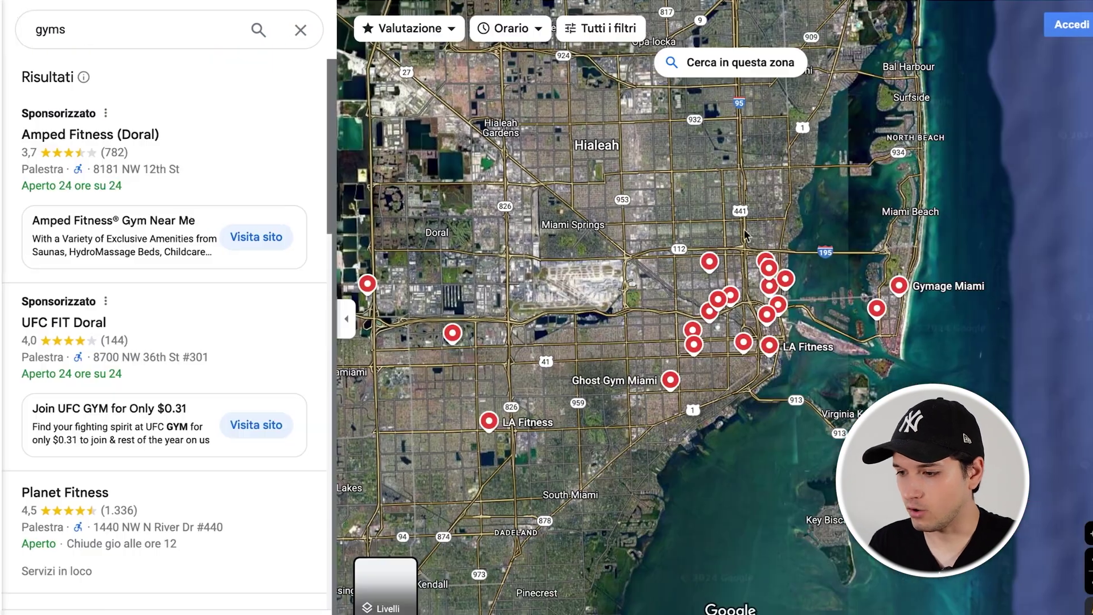
pyautogui.scroll(2, 609, 450)
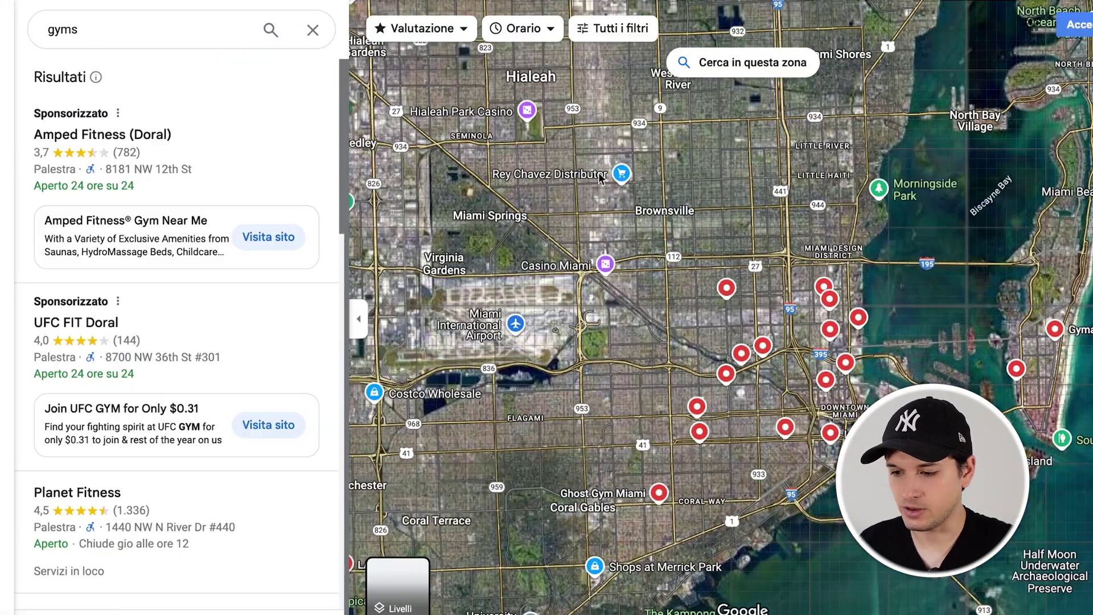
pyautogui.scroll(-6, 193, 376)
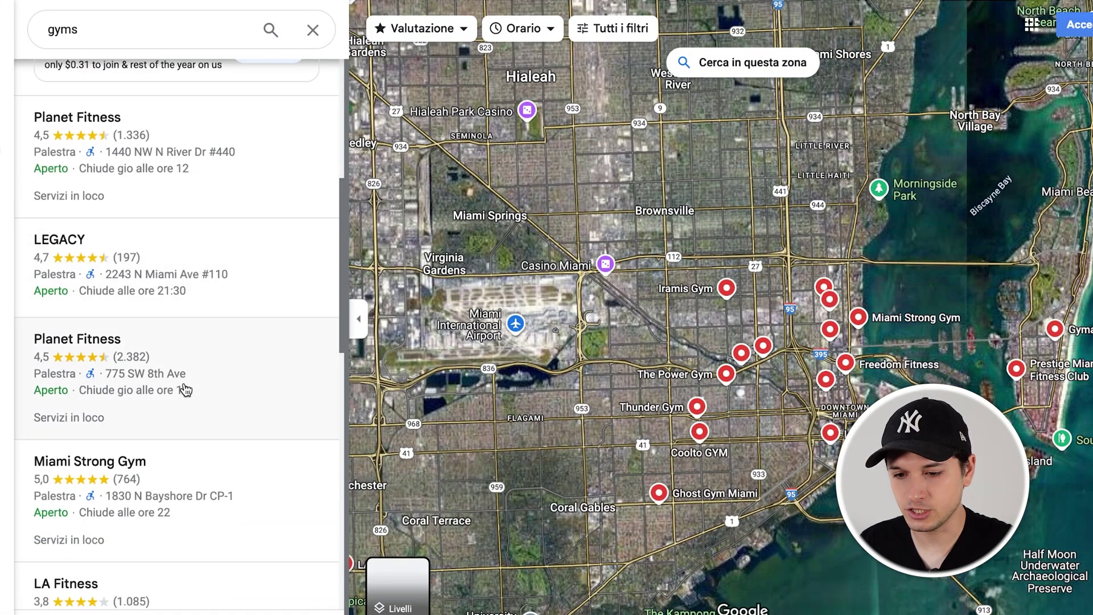
pyautogui.click(203, 368)
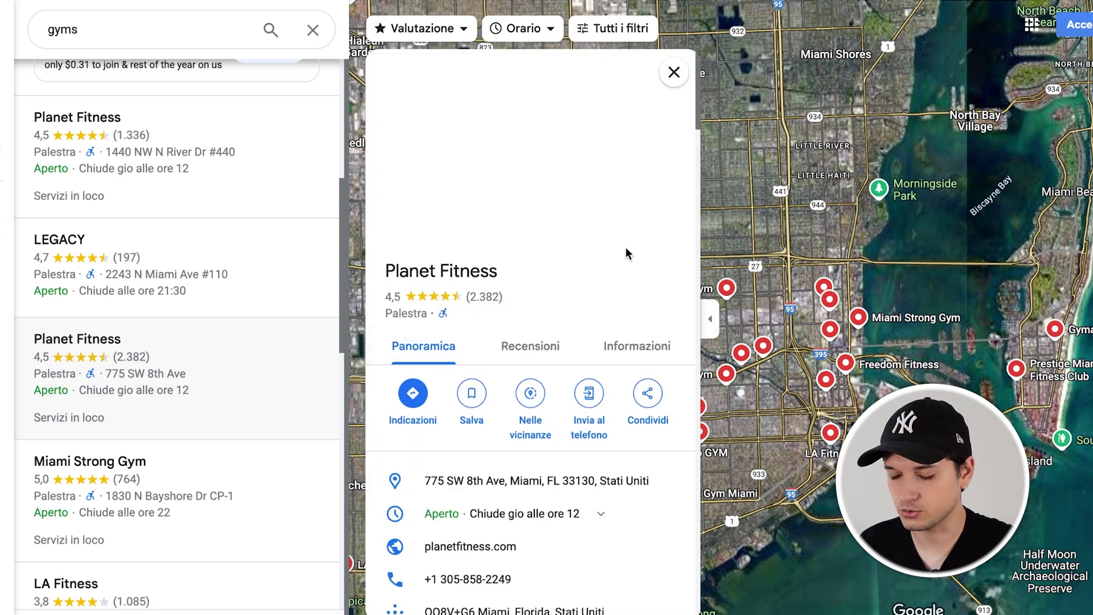
pyautogui.scroll(-5, 601, 283)
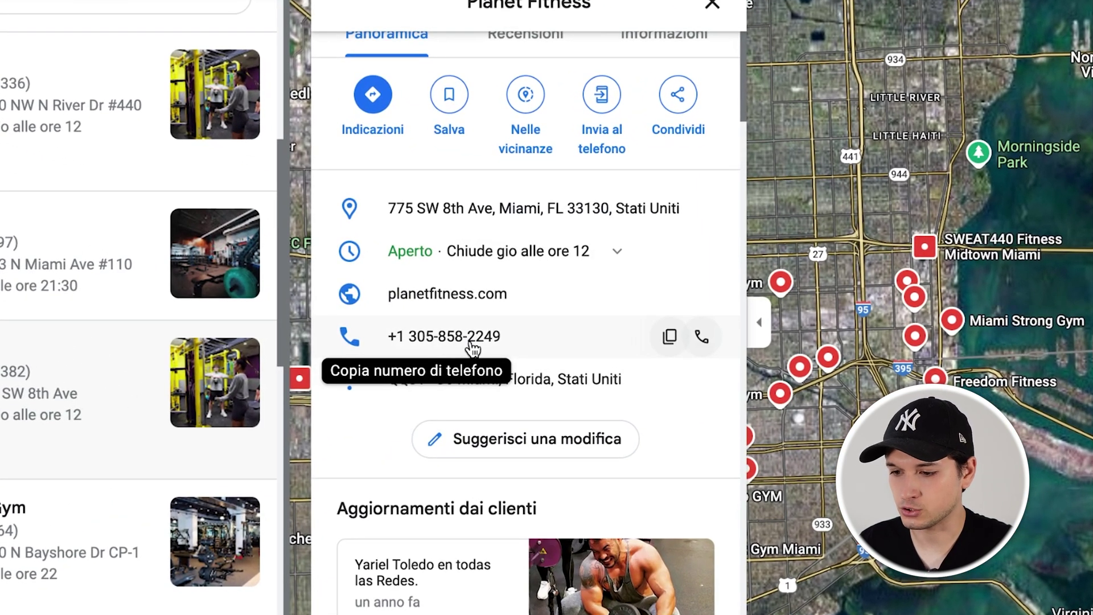
pyautogui.scroll(5, 473, 344)
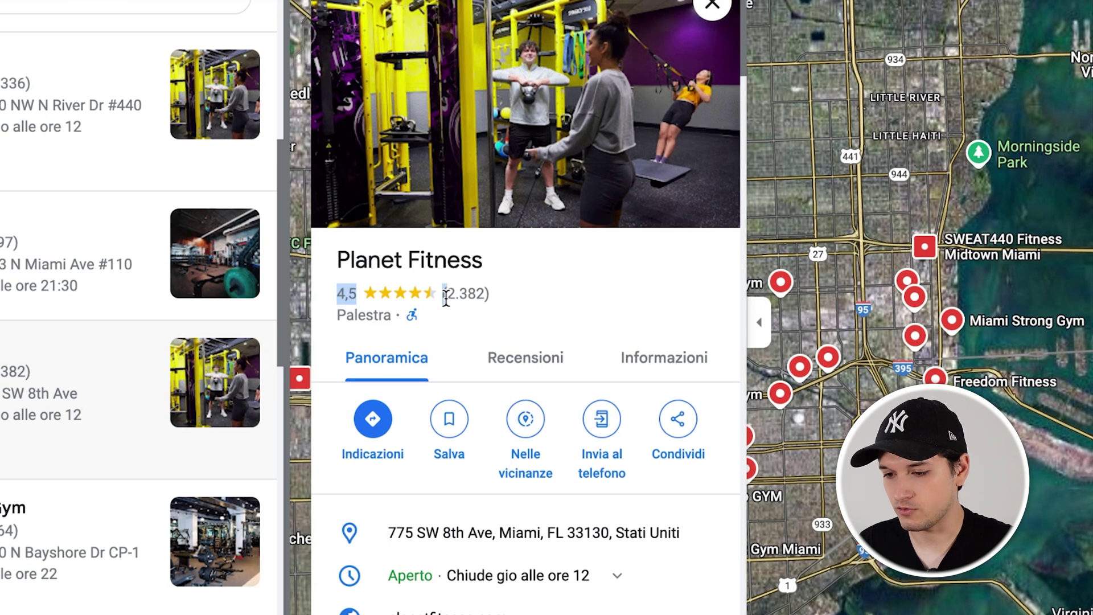
pyautogui.scroll(-7, 566, 309)
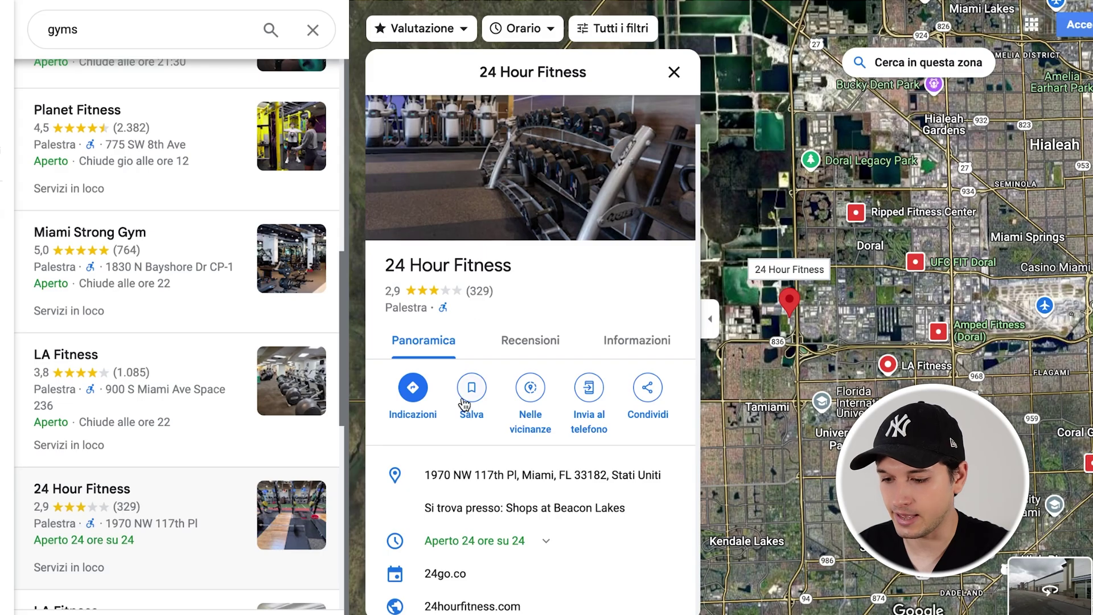
pyautogui.scroll(-2, 464, 405)
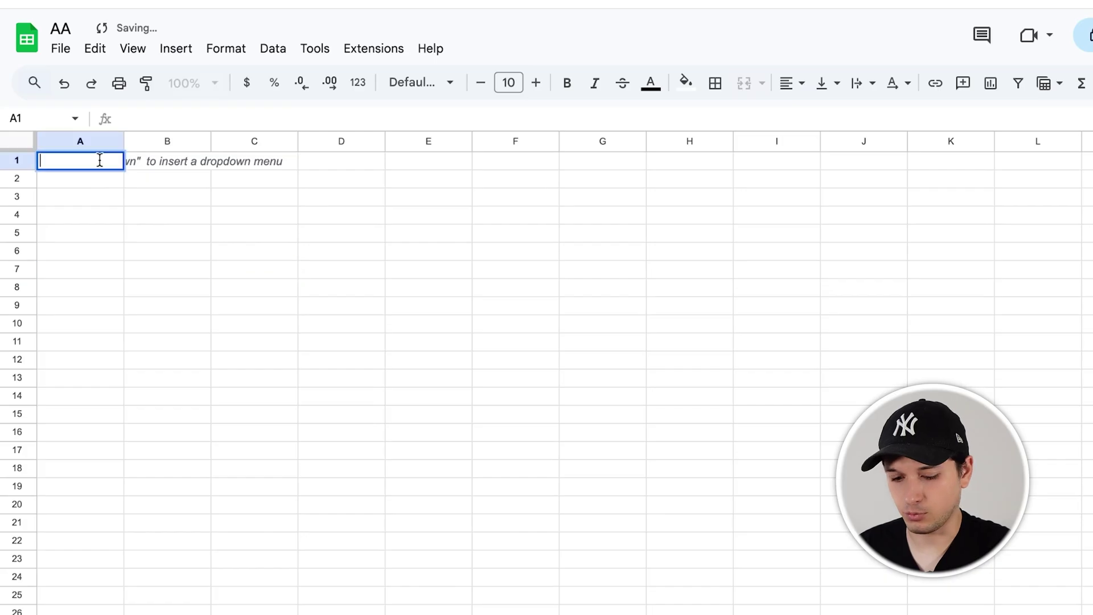
# Enter headers URL, GYM NAME and EMAIL in row 1 and widen column A.
pyautogui.write('URL')
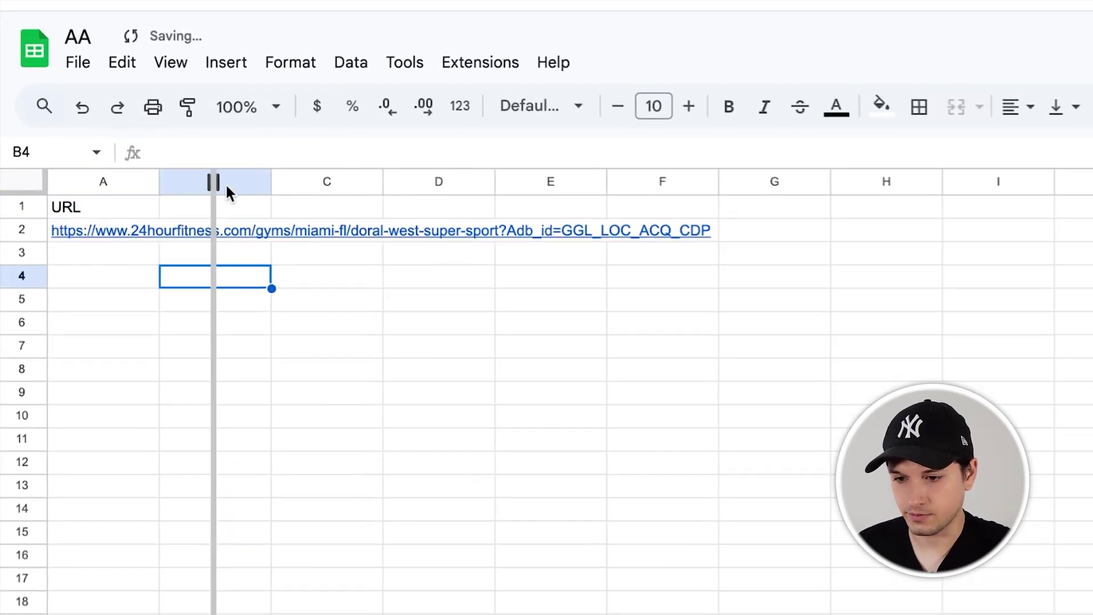
pyautogui.moveTo(175, 142); pyautogui.dragTo(191, 155)
pyautogui.moveTo(249, 208); pyautogui.dragTo(254, 206)
pyautogui.click(254, 206)
pyautogui.write('GYM')
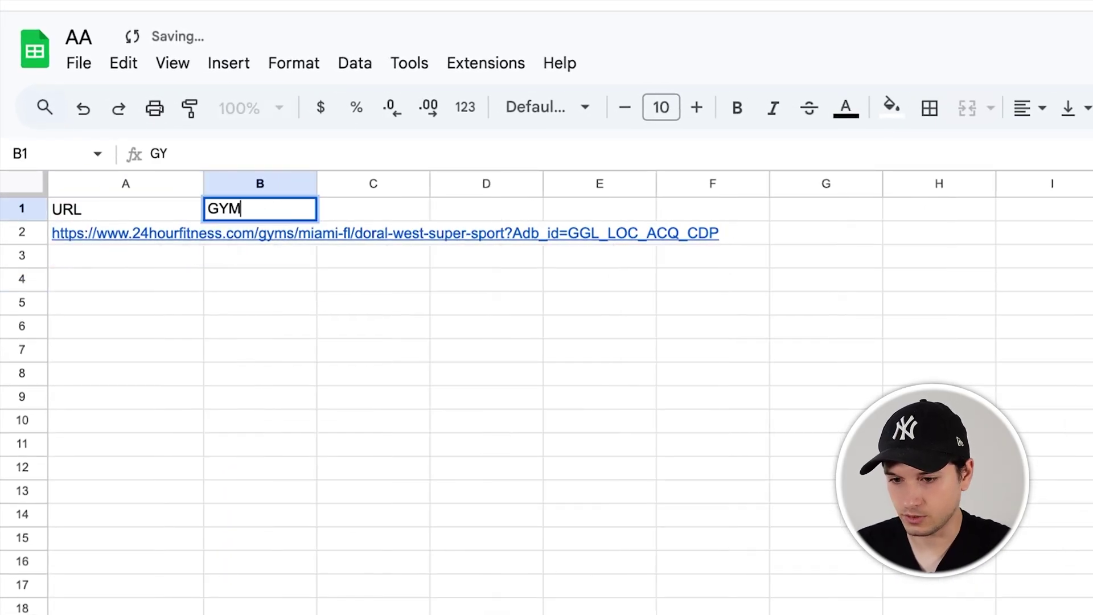
pyautogui.write(' NAME')
pyautogui.click(369, 213)
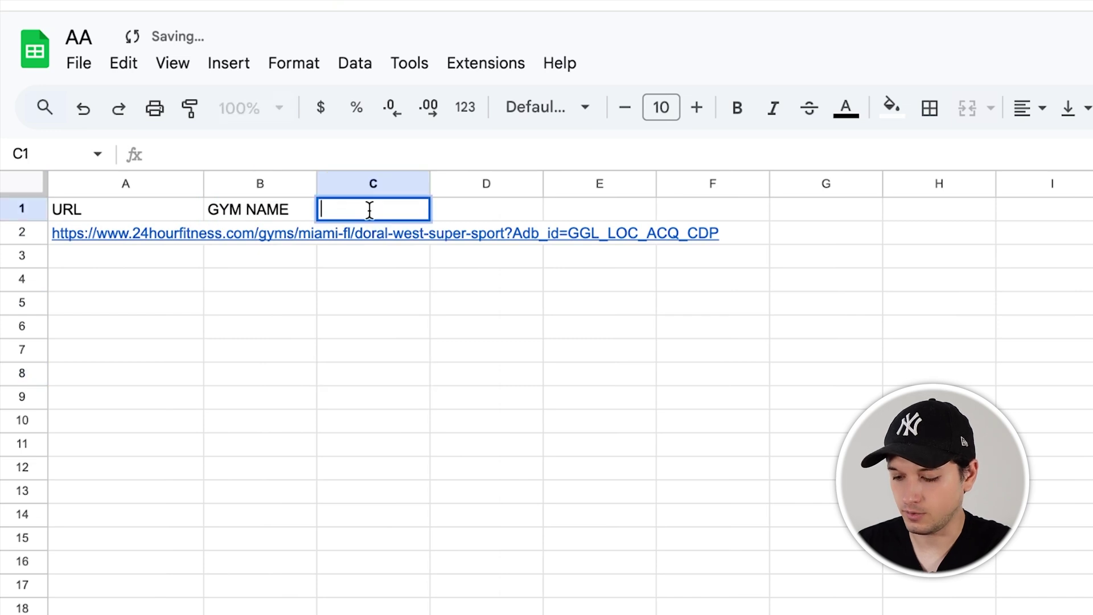
pyautogui.click(566, 421)
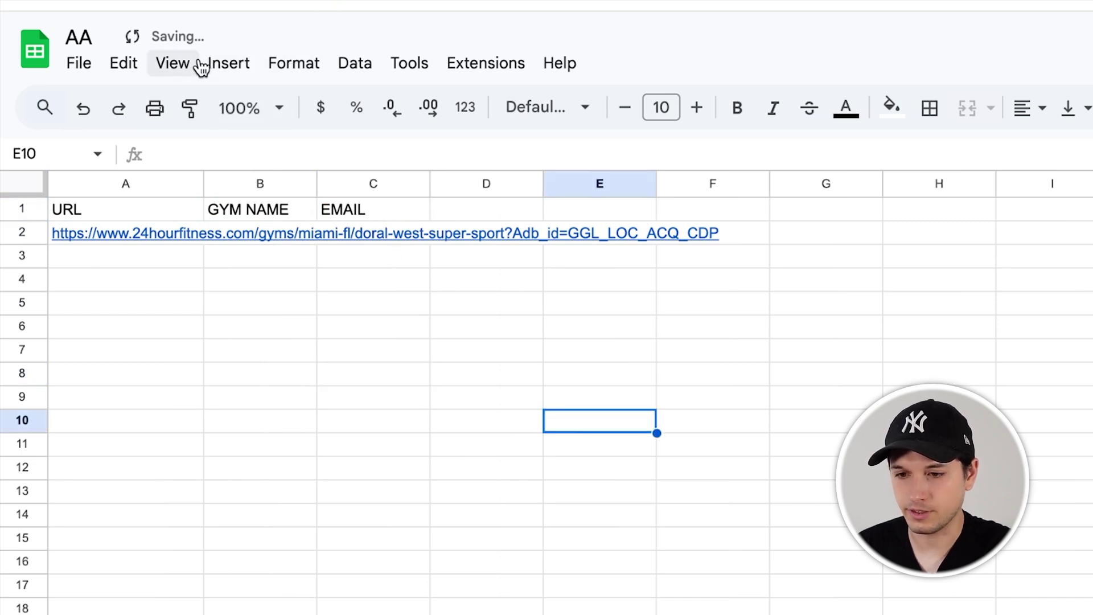
# Freeze row 1 as the header row.
pyautogui.click(177, 63)
pyautogui.moveTo(206, 134)
pyautogui.click(572, 184)
pyautogui.click(535, 345)
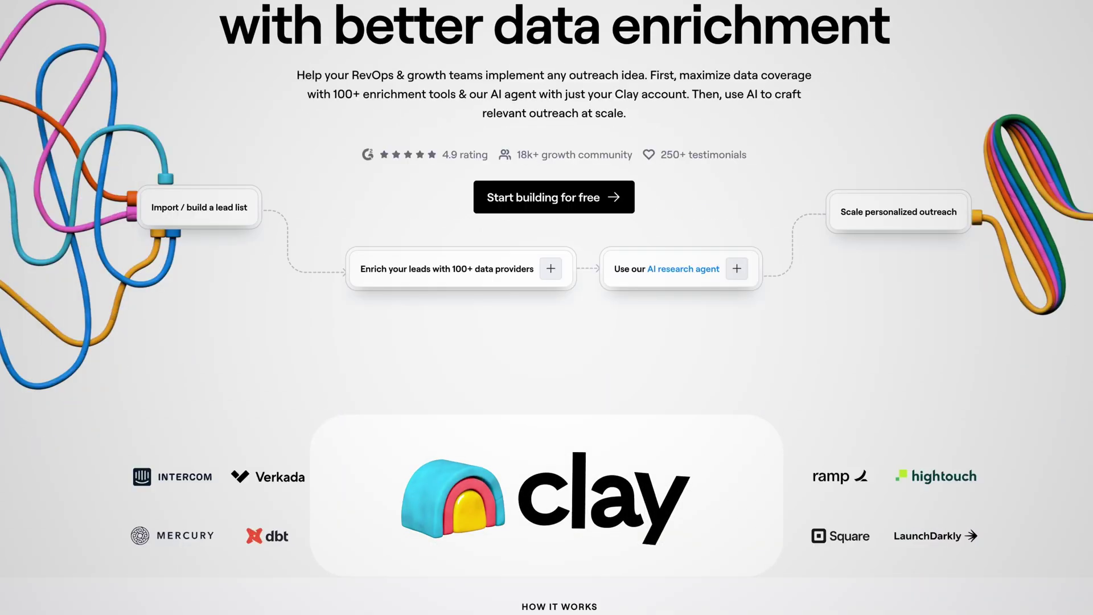
# Scroll down the My Workspace list of table folders and tables.
pyautogui.scroll(-5, 546, 307)
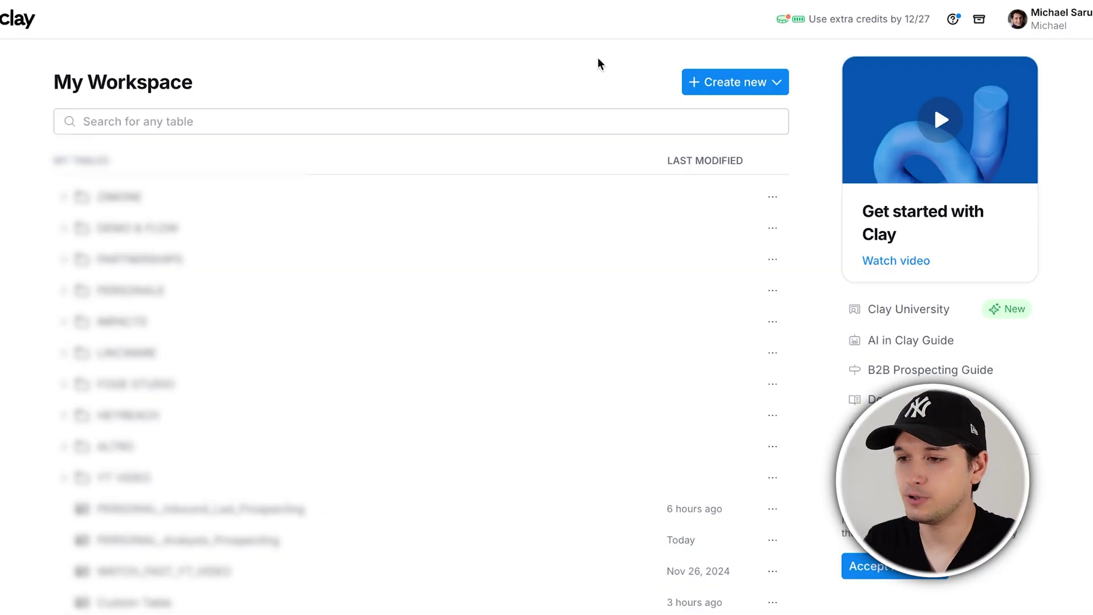
# Create a new table, search sources for 'GOO', and pick Find local businesses using Google Maps.
pyautogui.click(702, 81)
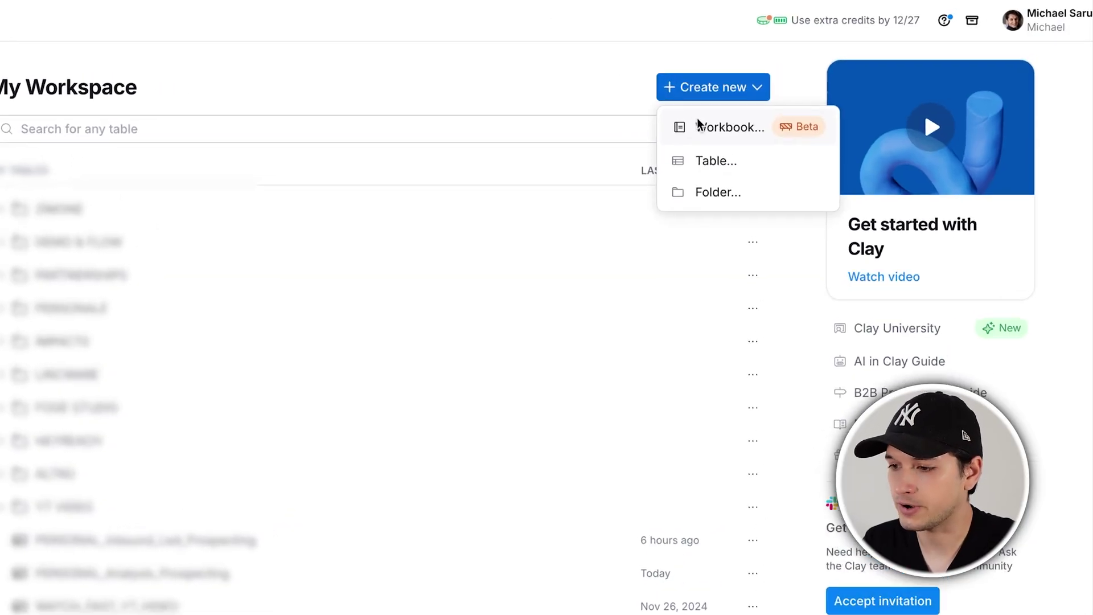
pyautogui.click(723, 161)
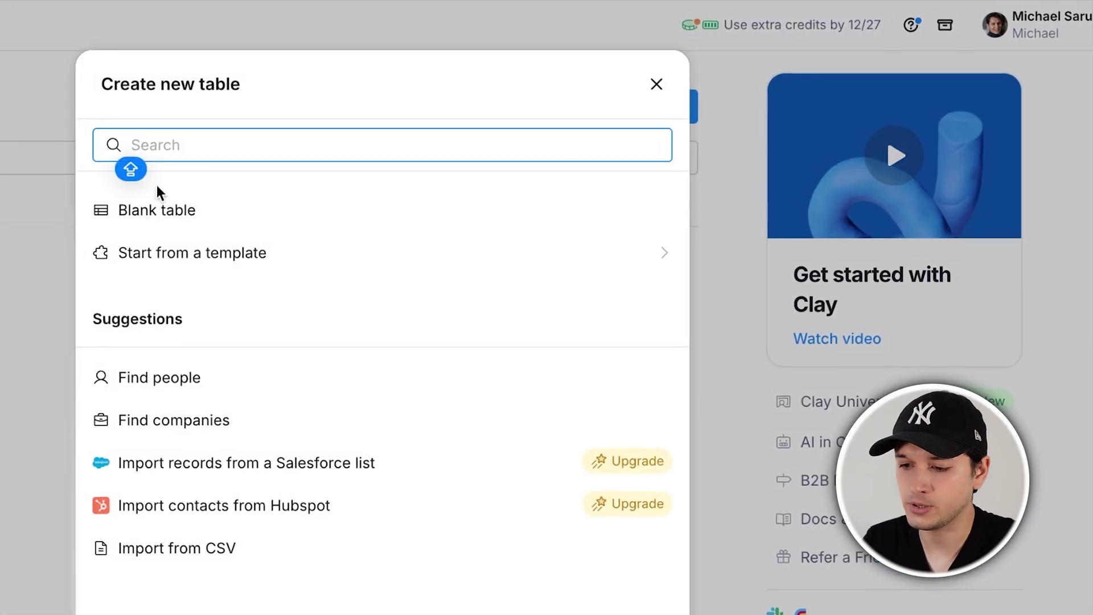
pyautogui.scroll(-5, 246, 396)
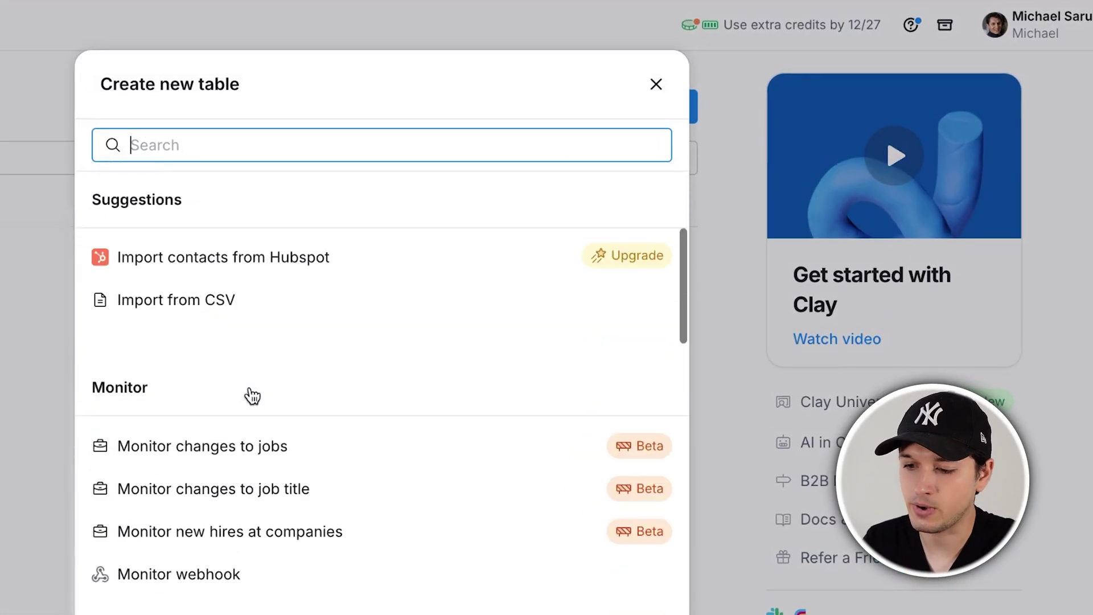
pyautogui.scroll(5, 253, 396)
pyautogui.press('capslock')
pyautogui.write('GOO')
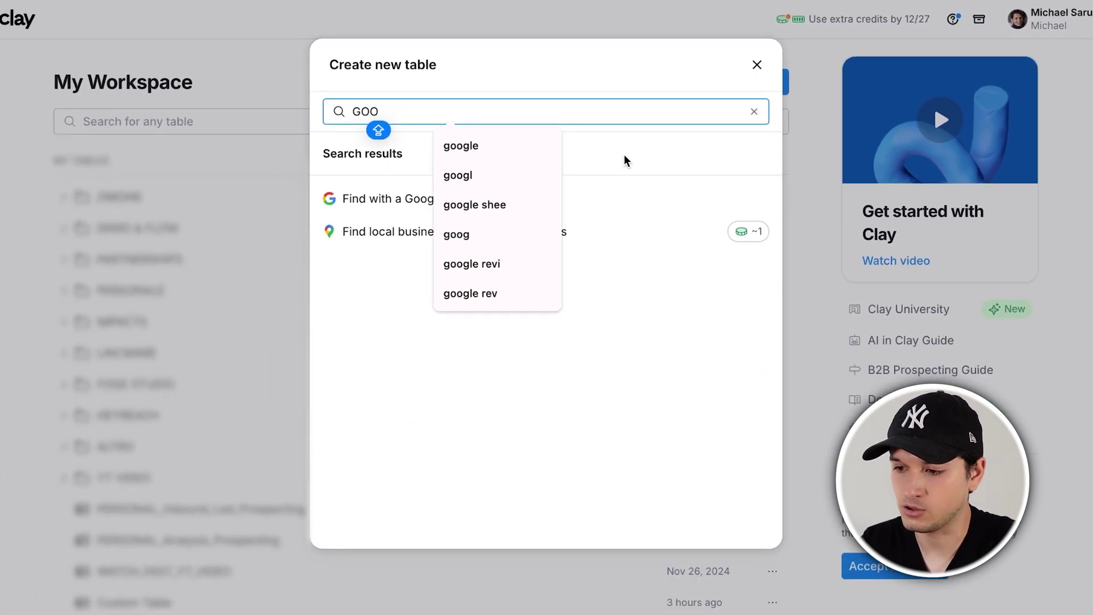
pyautogui.click(624, 156)
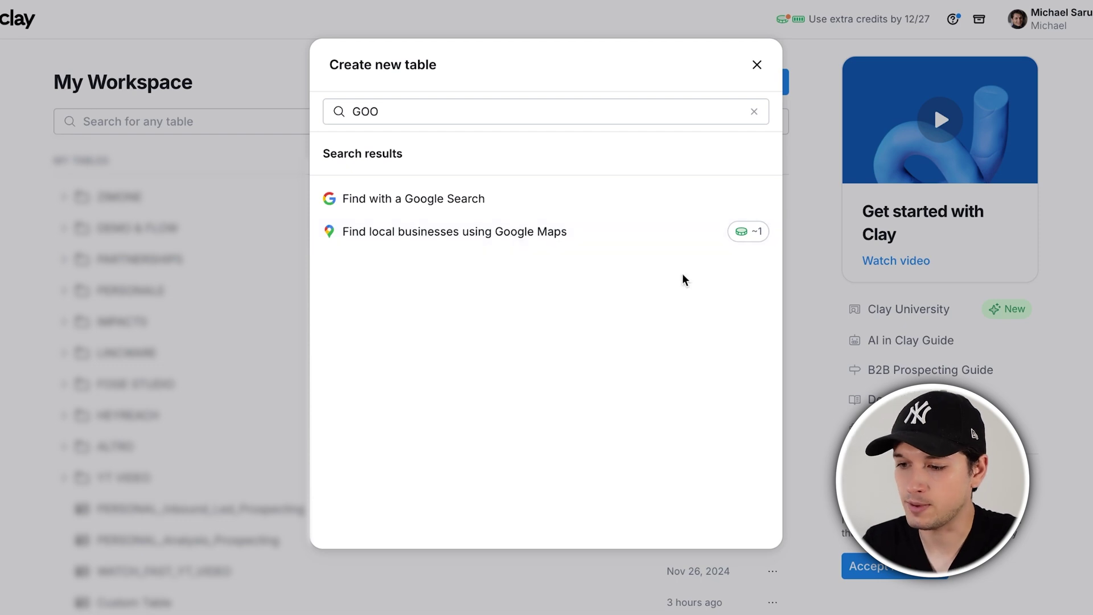
pyautogui.click(530, 233)
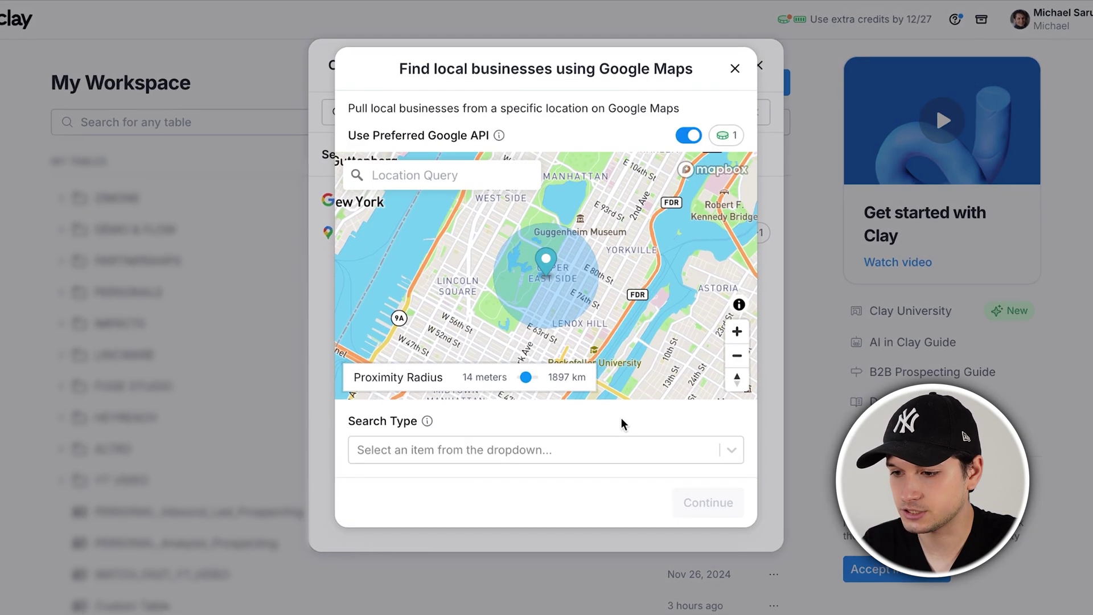
# Set the location to Los Angeles, California and enlarge the proximity radius.
pyautogui.click(455, 177)
pyautogui.write('los ange')
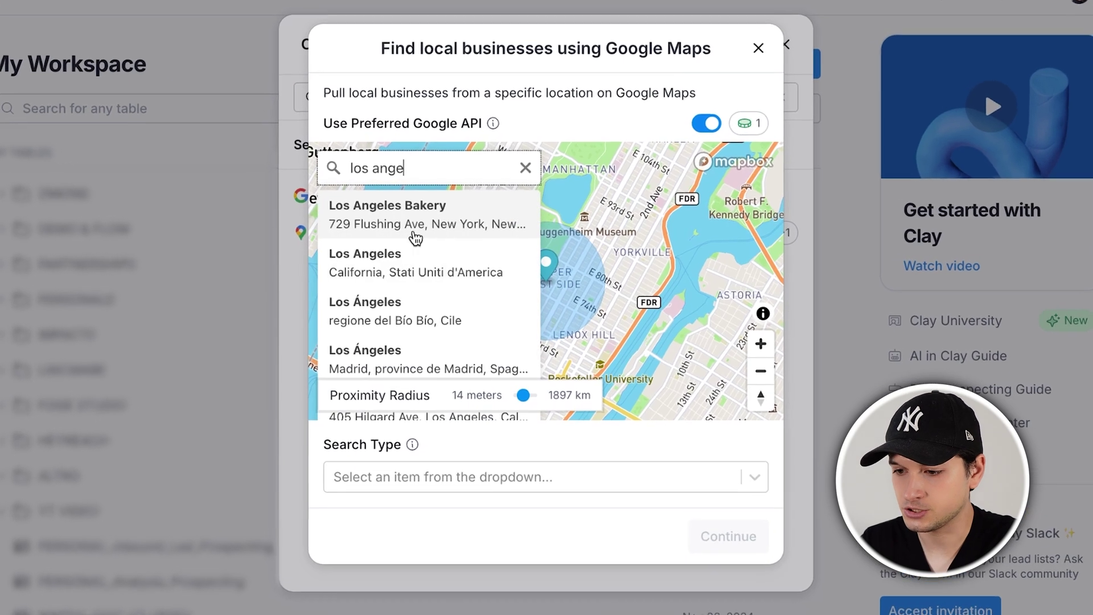
pyautogui.click(416, 263)
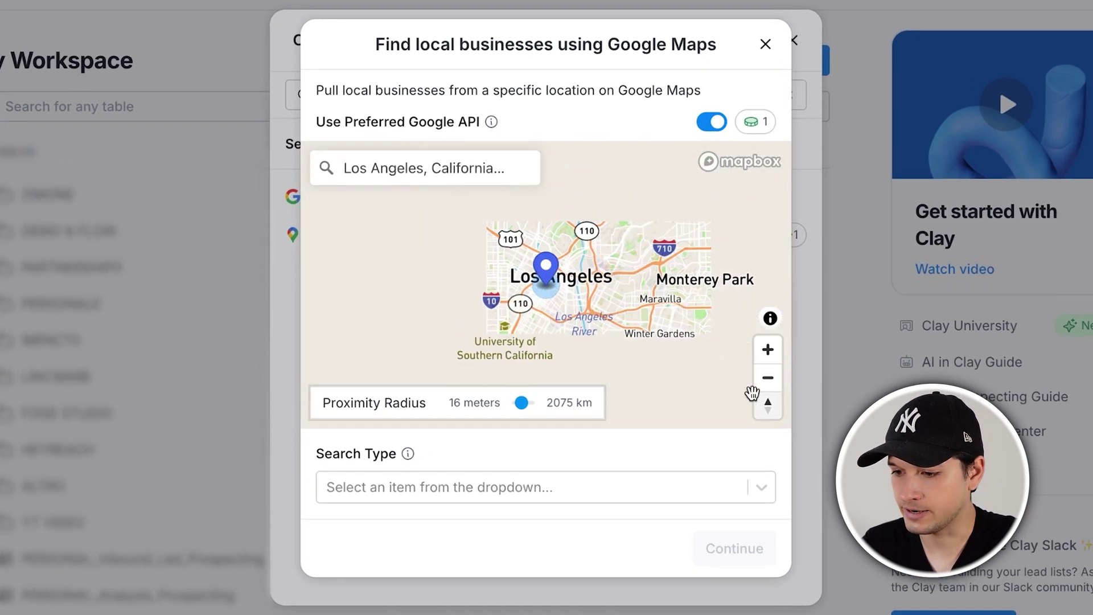
pyautogui.click(524, 405)
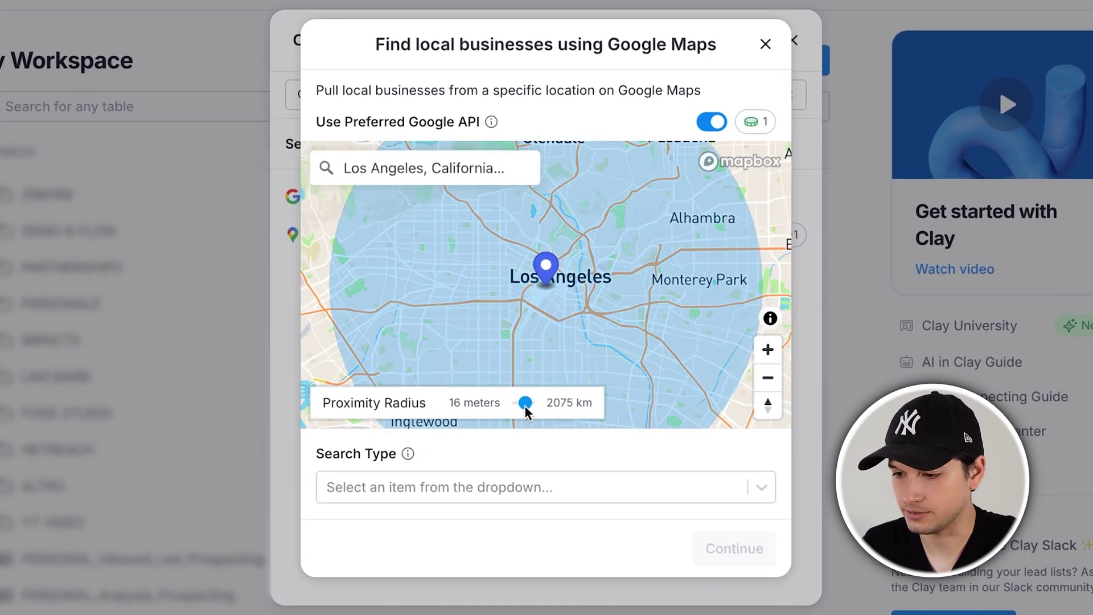
# Use Free text search type with query 'plumber' and 100 results.
pyautogui.click(513, 487)
pyautogui.click(456, 564)
pyautogui.click(554, 479)
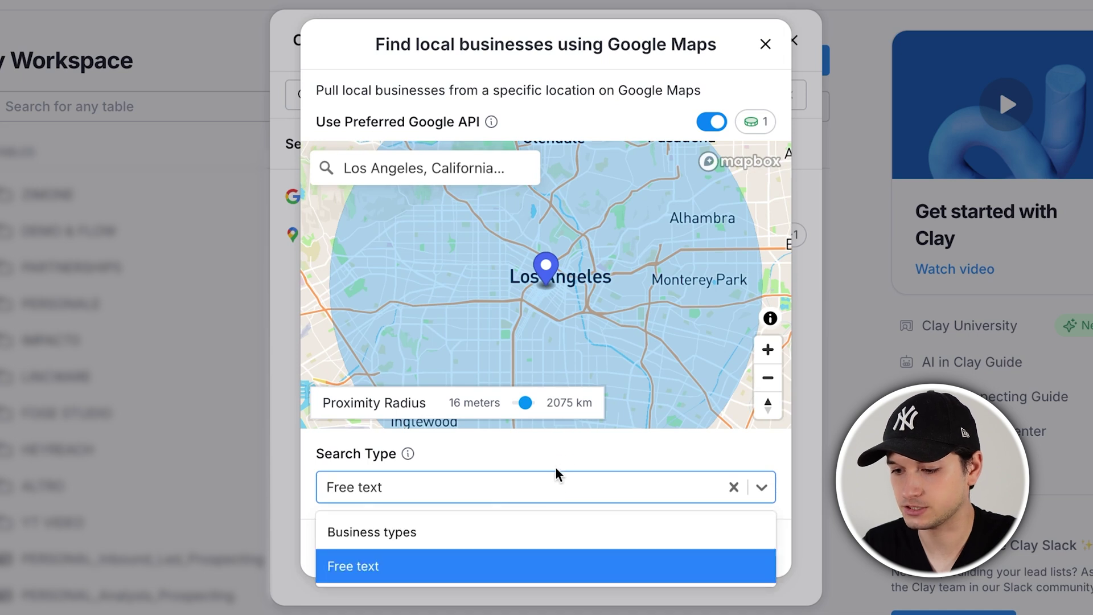
pyautogui.click(557, 469)
pyautogui.scroll(-3, 547, 399)
pyautogui.click(512, 356)
pyautogui.write('pl')
pyautogui.click(511, 465)
pyautogui.click(638, 538)
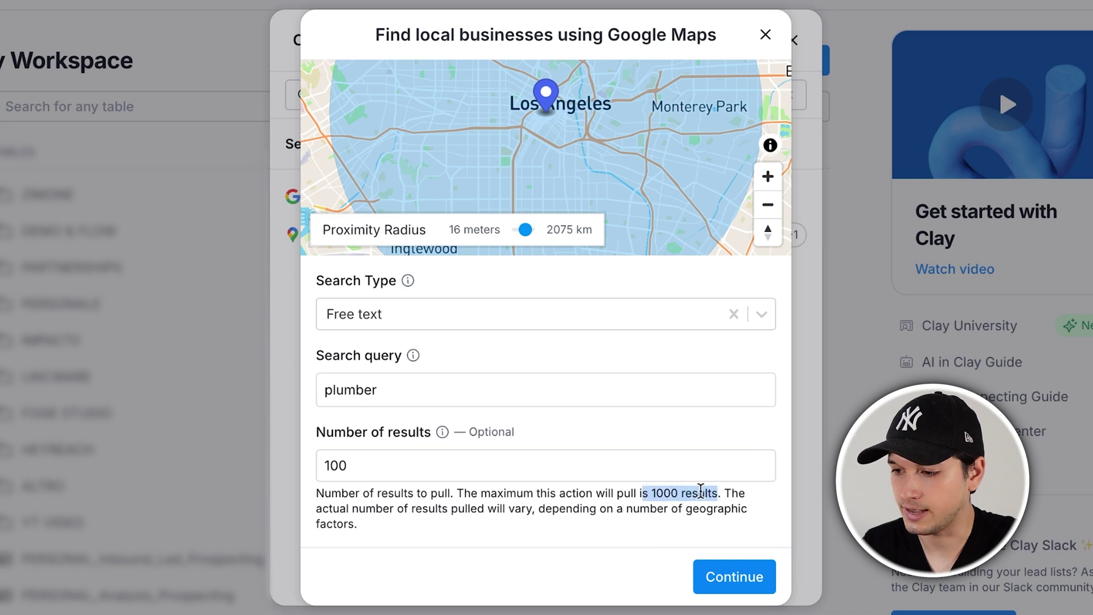
# Send the Google Maps results into a new blank table.
pyautogui.scroll(3, 701, 491)
pyautogui.scroll(-3, 647, 393)
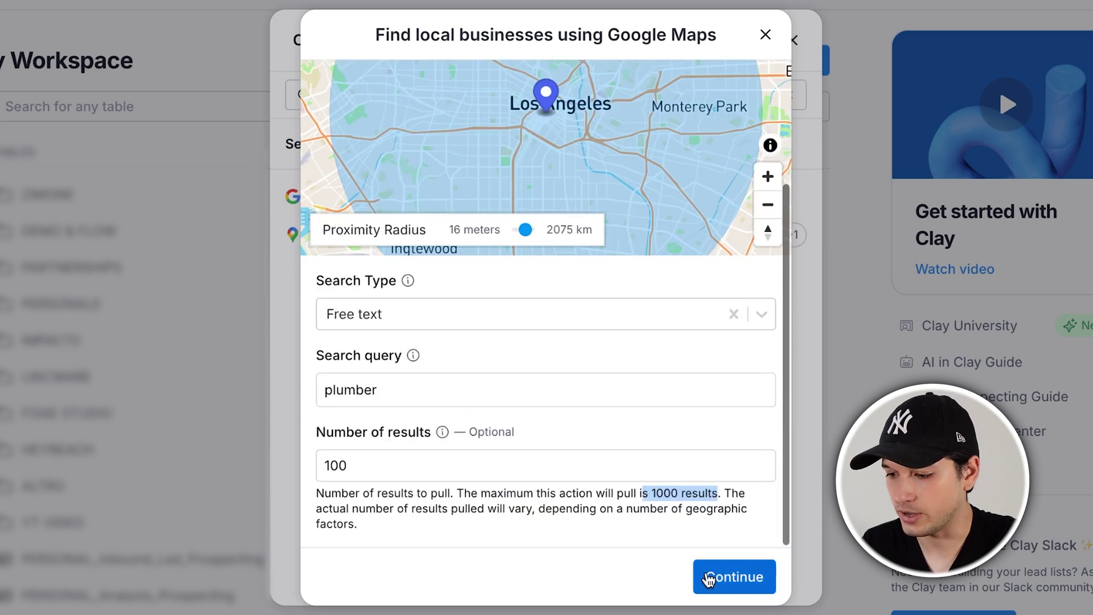
pyautogui.click(708, 578)
pyautogui.click(418, 247)
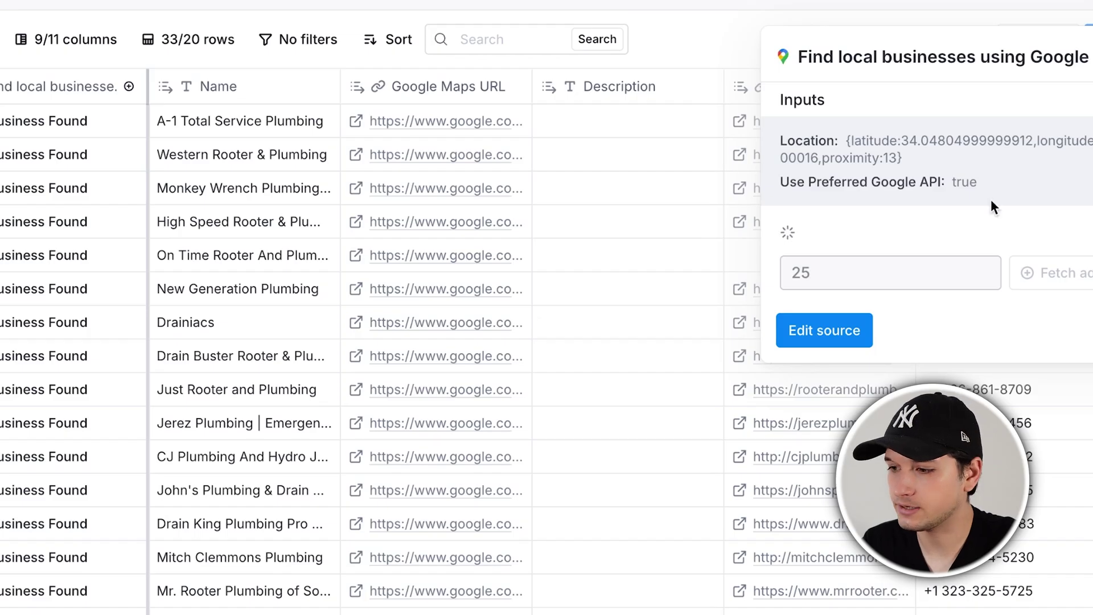
# Close the source panel and browse the 79 loaded plumber rows and their columns.
pyautogui.click(819, 415)
pyautogui.scroll(-1, 851, 407)
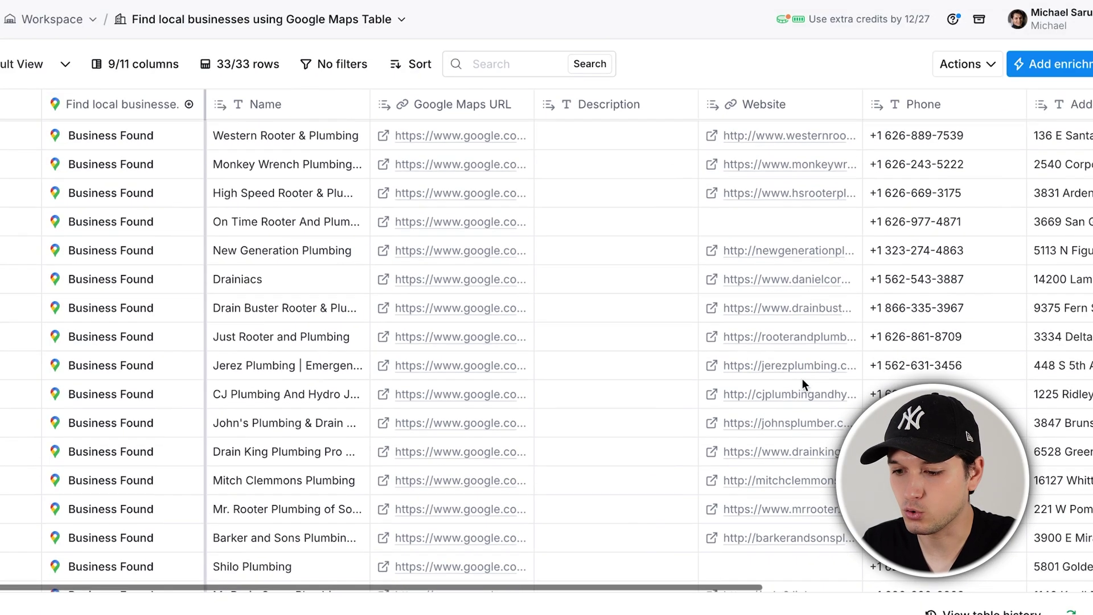
pyautogui.scroll(-10, 802, 378)
pyautogui.hscroll(8, 802, 379)
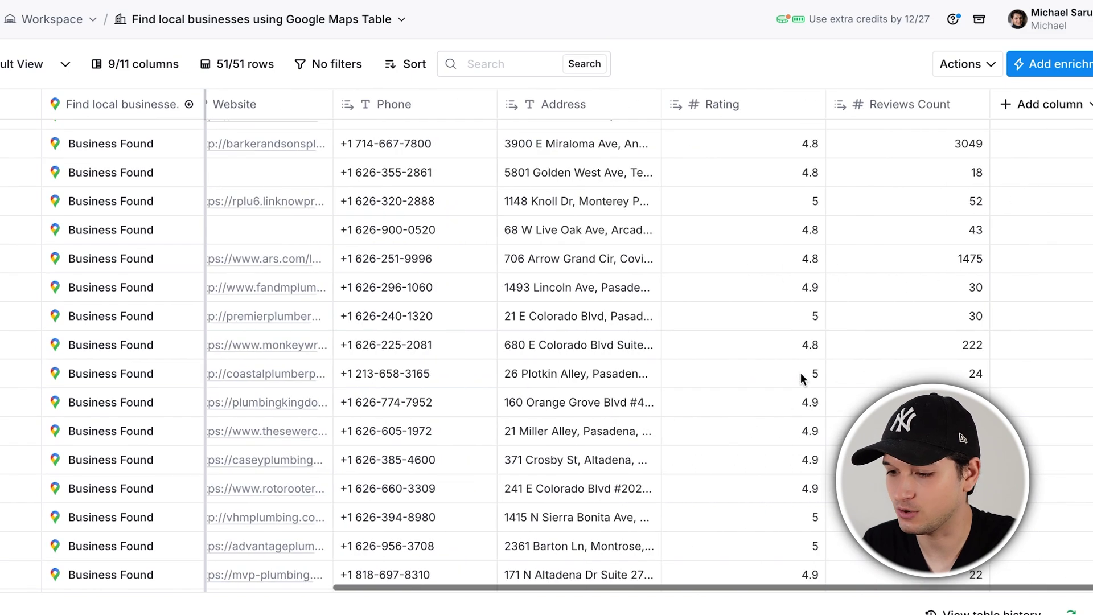
pyautogui.scroll(-2, 802, 378)
pyautogui.hscroll(-8, 668, 334)
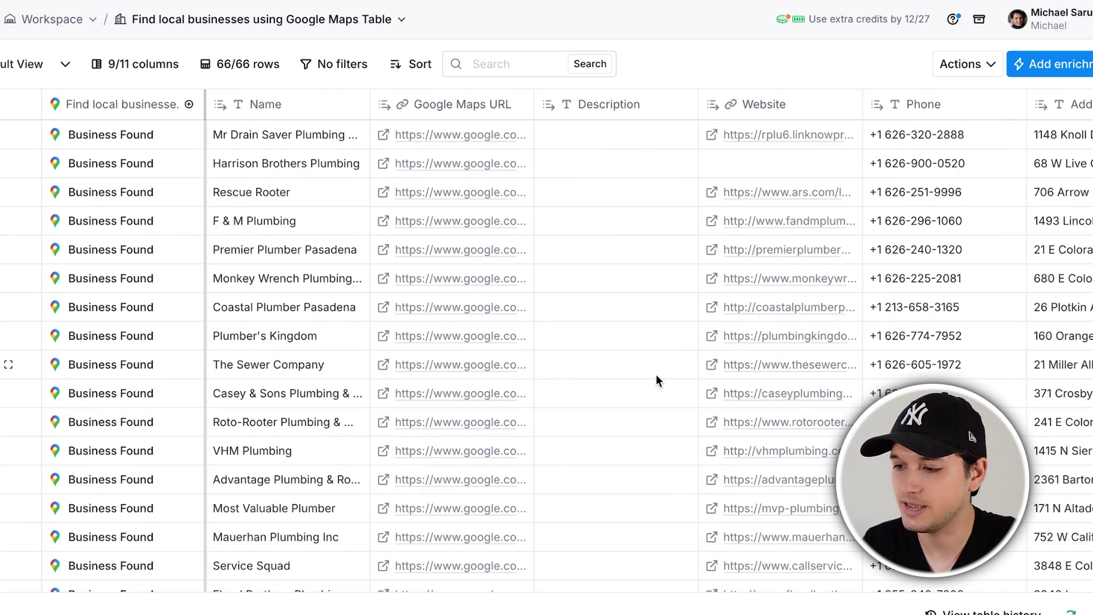
pyautogui.scroll(-1, 656, 380)
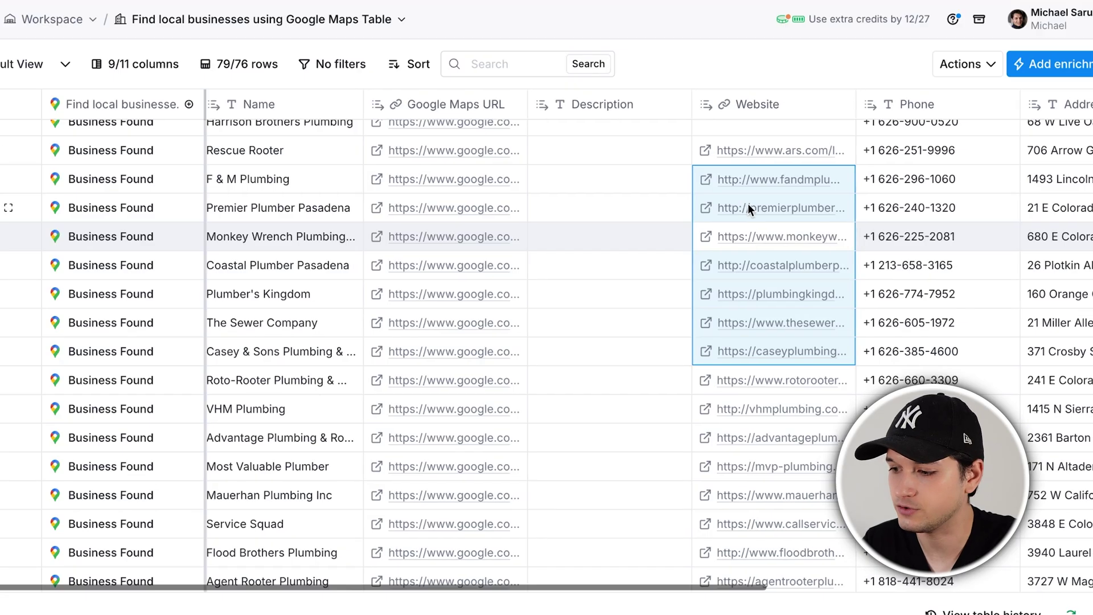
pyautogui.hscroll(5, 684, 194)
pyautogui.moveTo(617, 179); pyautogui.dragTo(613, 381)
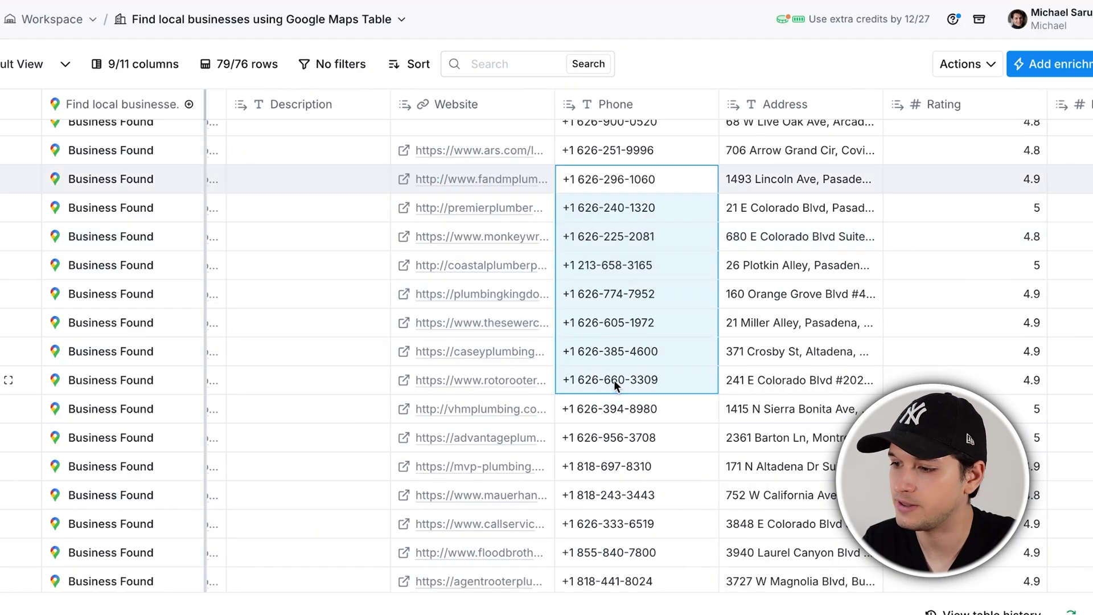
pyautogui.moveTo(756, 228); pyautogui.dragTo(758, 409)
pyautogui.moveTo(968, 265); pyautogui.dragTo(968, 466)
pyautogui.hscroll(-5, 721, 237)
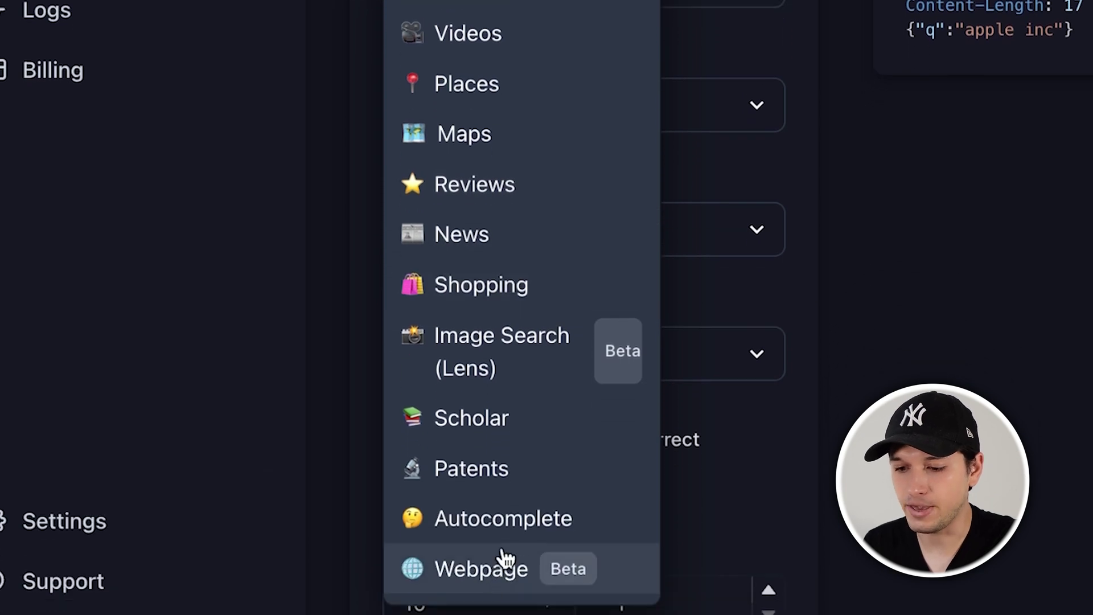
# Review the Serper scraping table's Page 1 results of 200 and check Serper's API key page.
pyautogui.click(1077, 330)
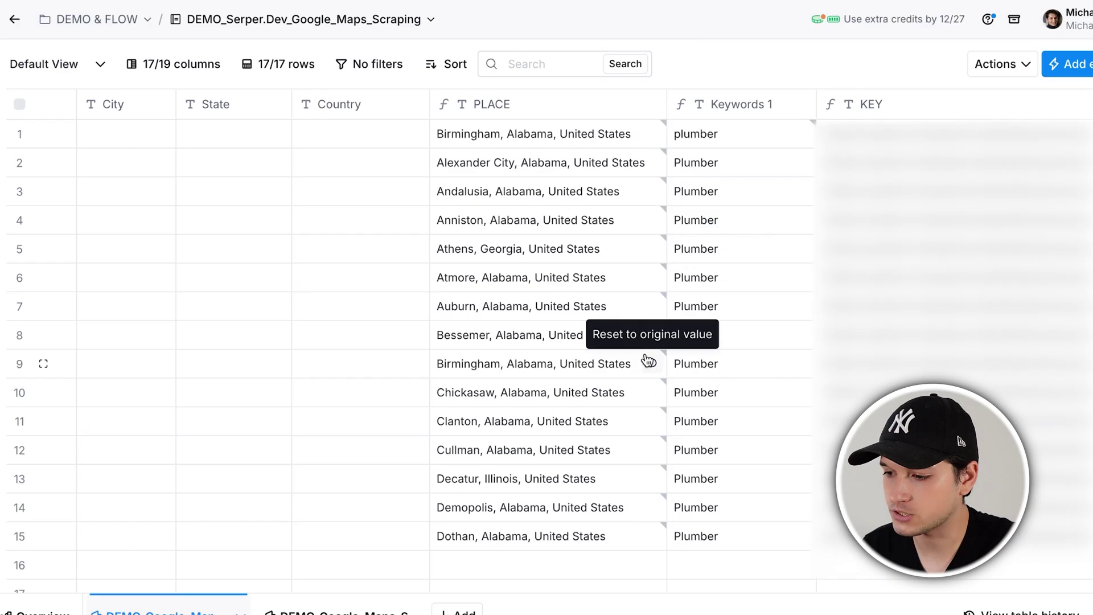
pyautogui.scroll(-1, 644, 353)
pyautogui.scroll(1, 648, 359)
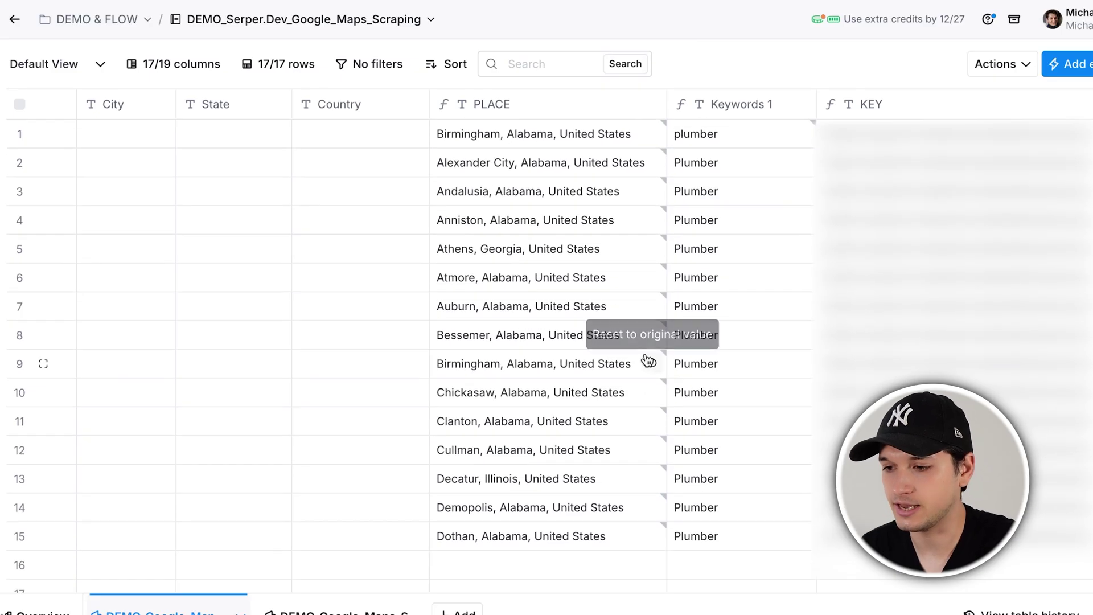
pyautogui.hscroll(5, 650, 361)
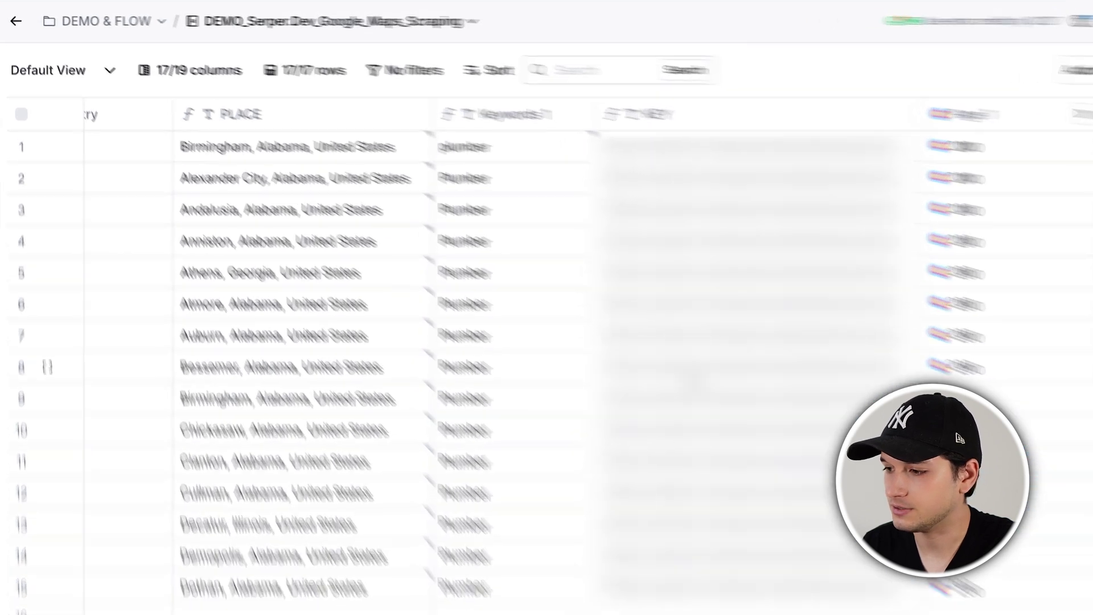
pyautogui.hscroll(-5, 784, 431)
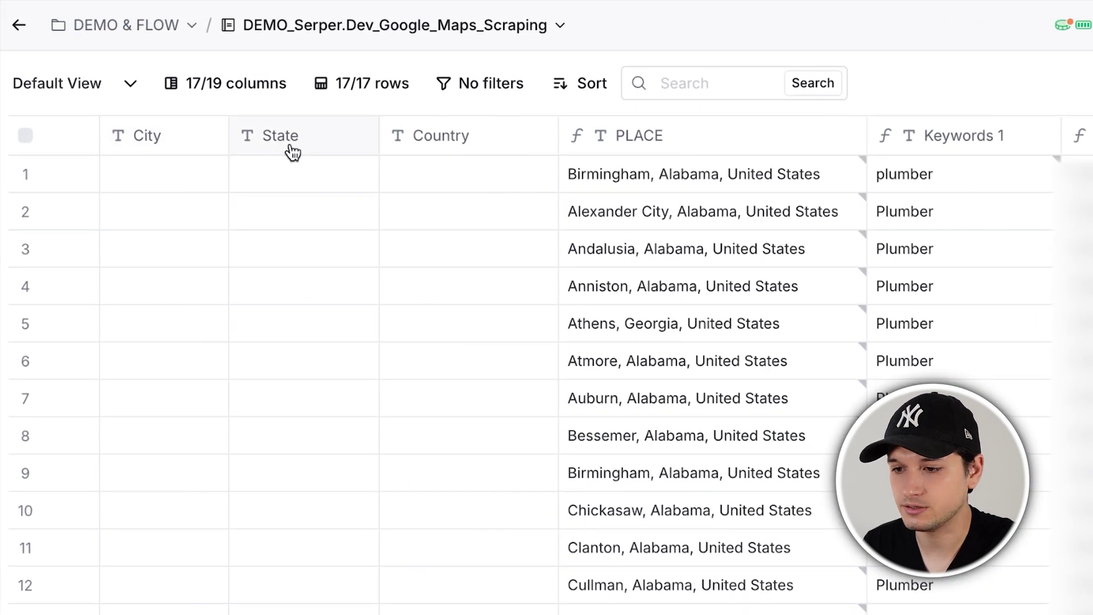
pyautogui.hscroll(3, 718, 168)
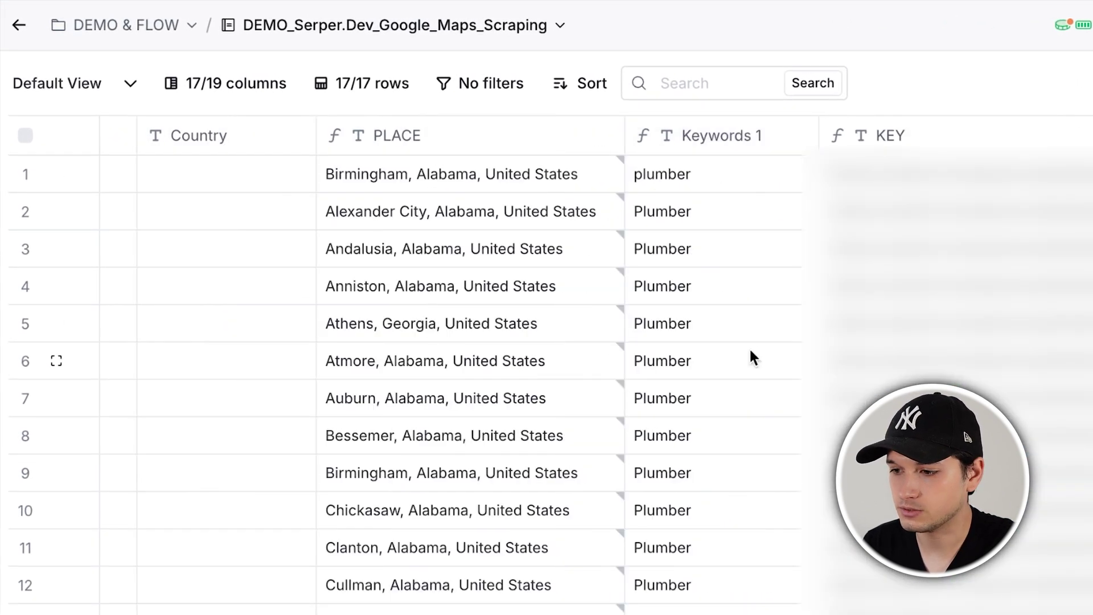
pyautogui.hscroll(3, 750, 347)
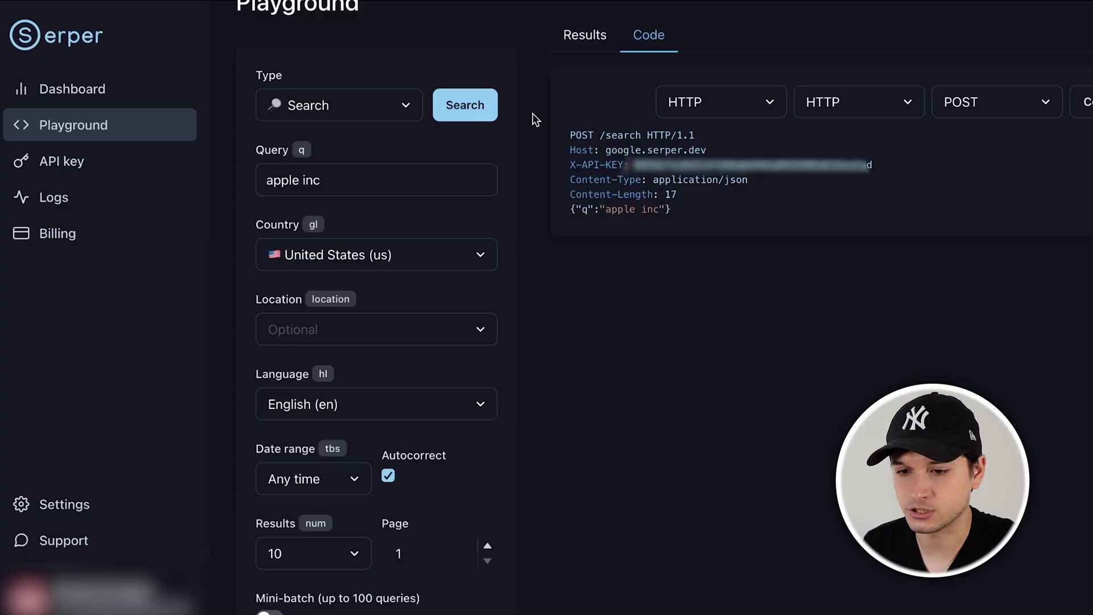
pyautogui.click(136, 174)
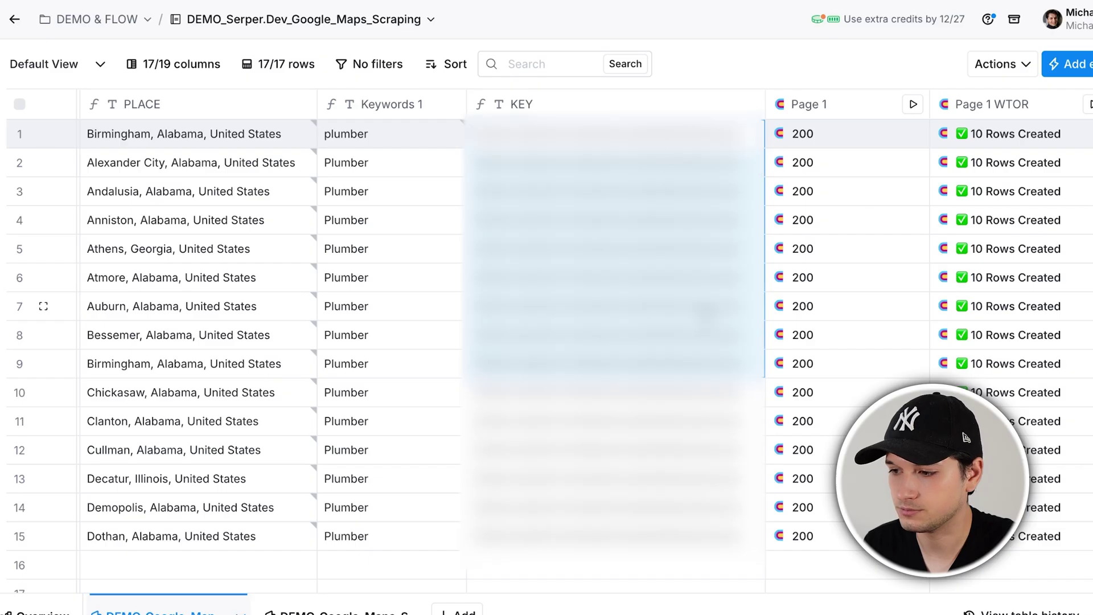
# Edit the Page 1 column to view its HTTP API request settings.
pyautogui.hscroll(5, 617, 127)
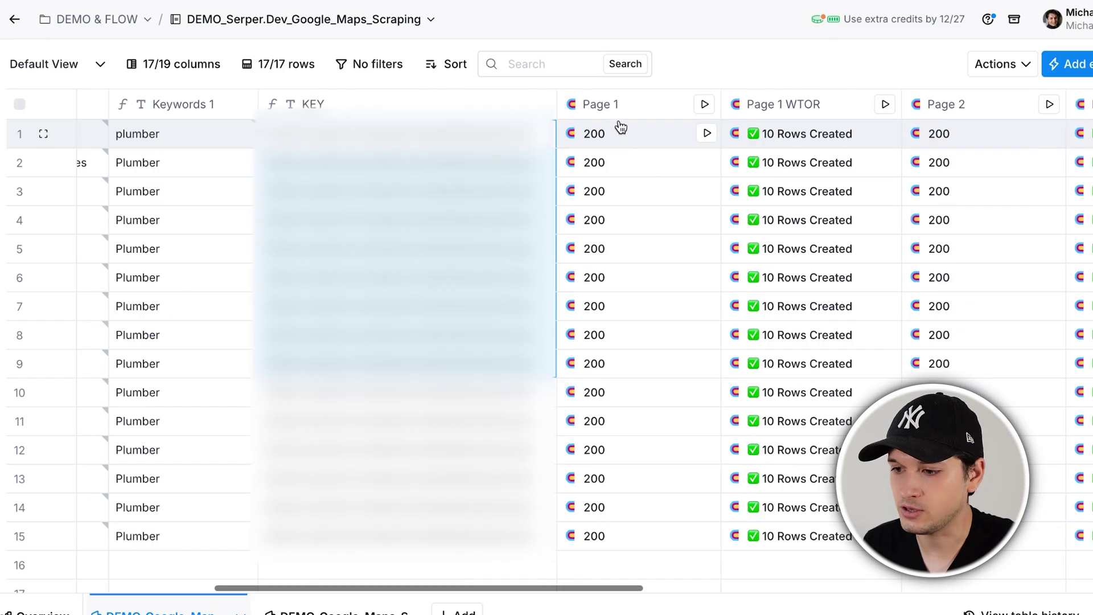
pyautogui.click(617, 106)
pyautogui.hscroll(-1, 625, 169)
pyautogui.moveTo(666, 168)
pyautogui.click(663, 200)
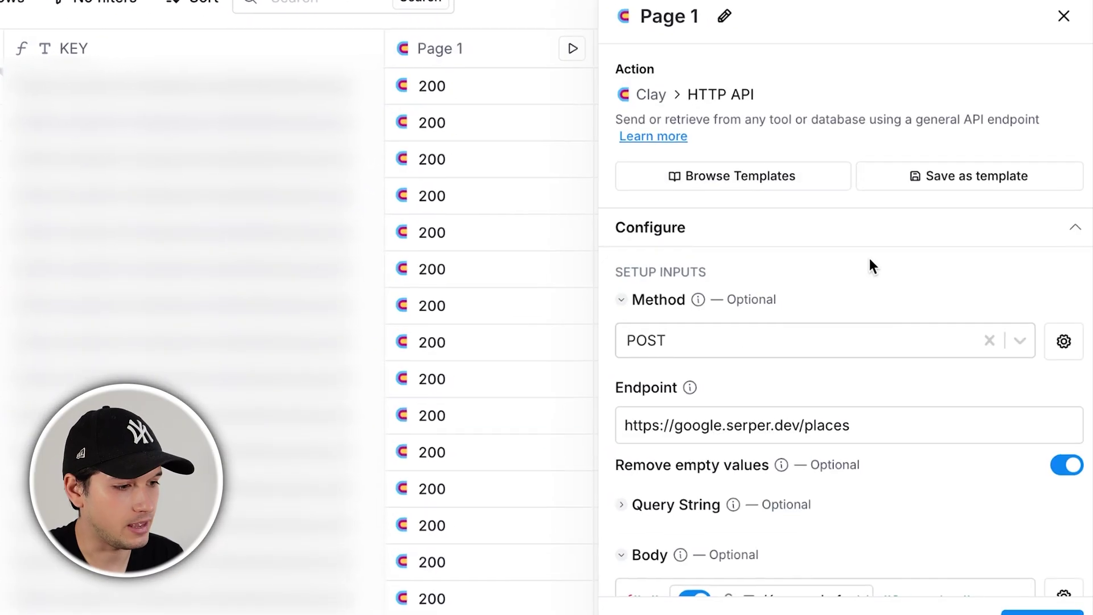
# Format the Page 1 body as JSON and review the X-API-KEY header from KEY.
pyautogui.scroll(-3, 868, 213)
pyautogui.scroll(-1, 882, 212)
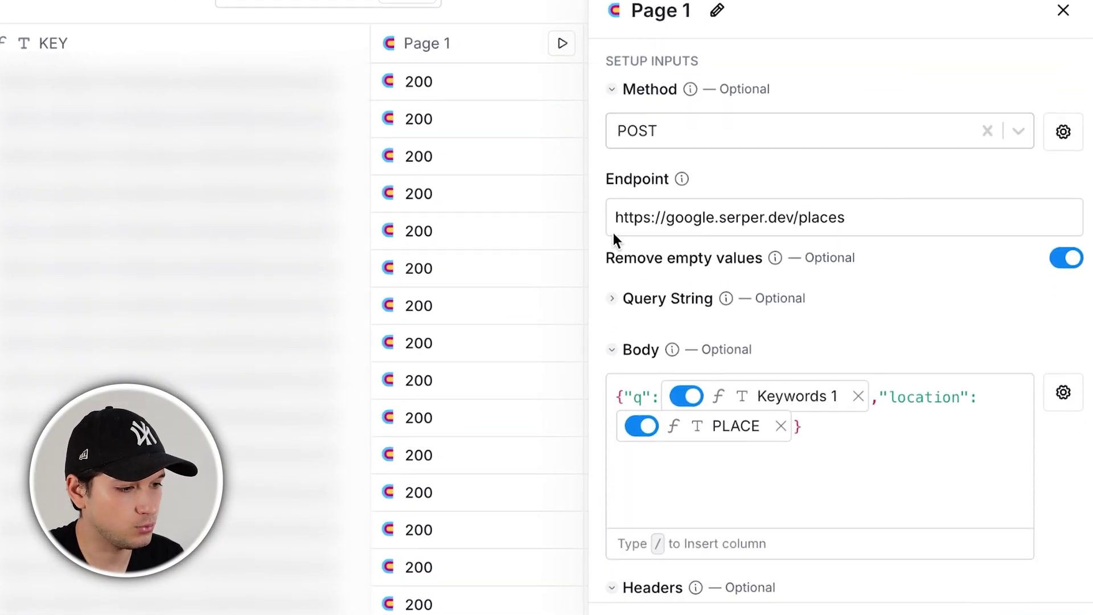
pyautogui.scroll(-3, 880, 287)
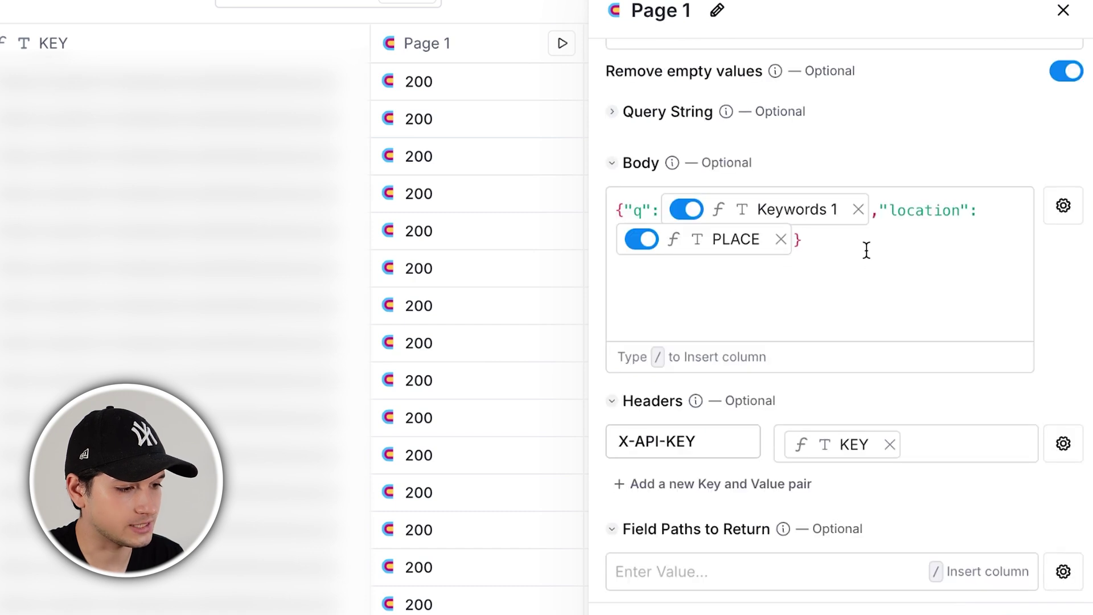
pyautogui.moveTo(866, 250); pyautogui.dragTo(592, 202)
pyautogui.click(960, 178)
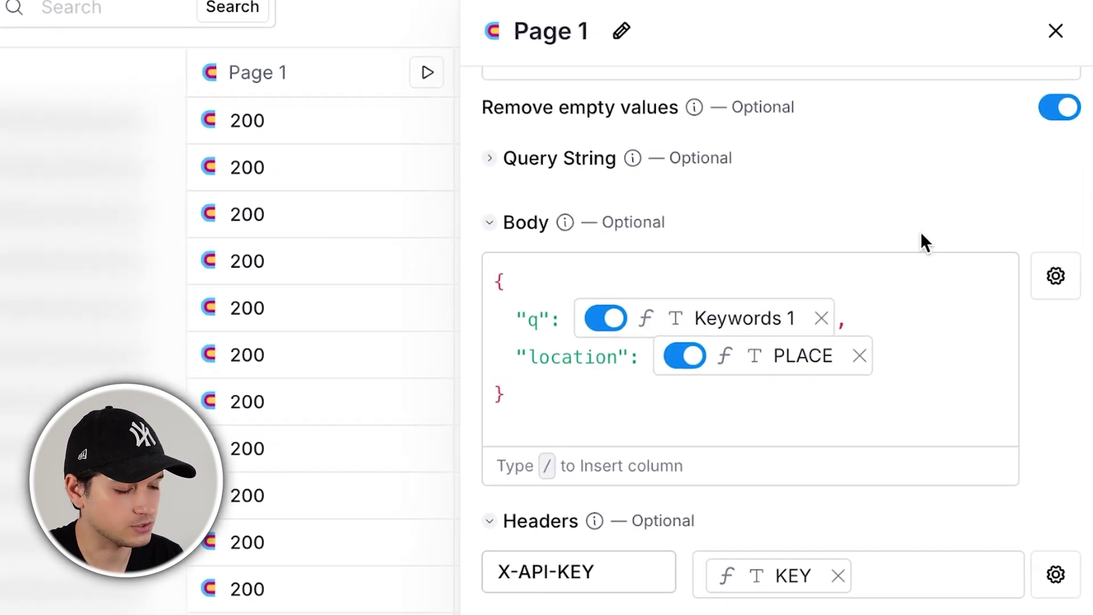
pyautogui.scroll(-2, 787, 431)
pyautogui.moveTo(766, 285)
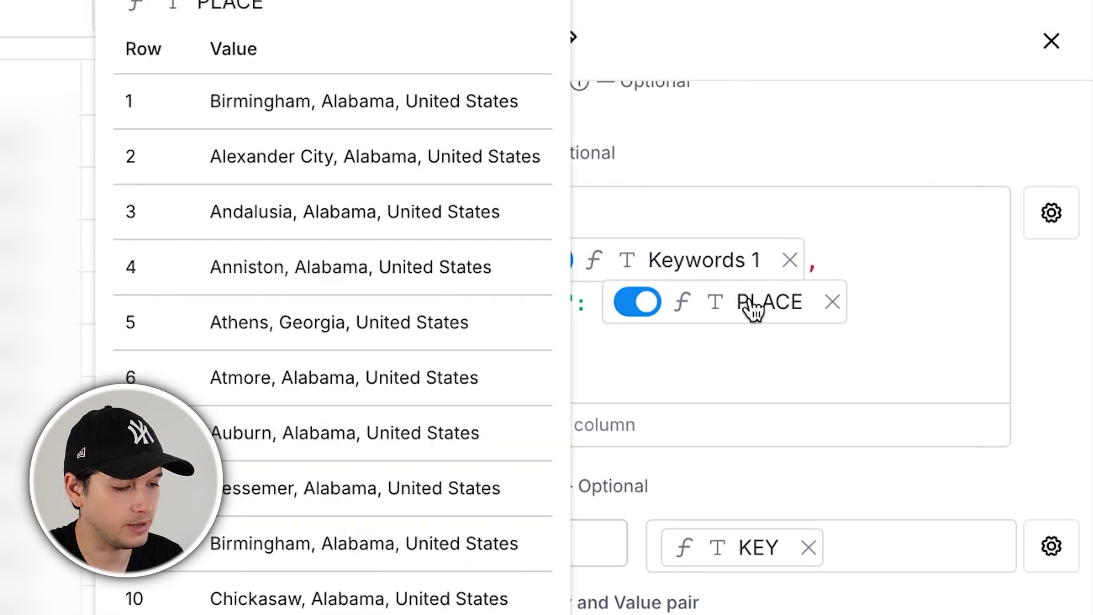
pyautogui.scroll(-4, 751, 476)
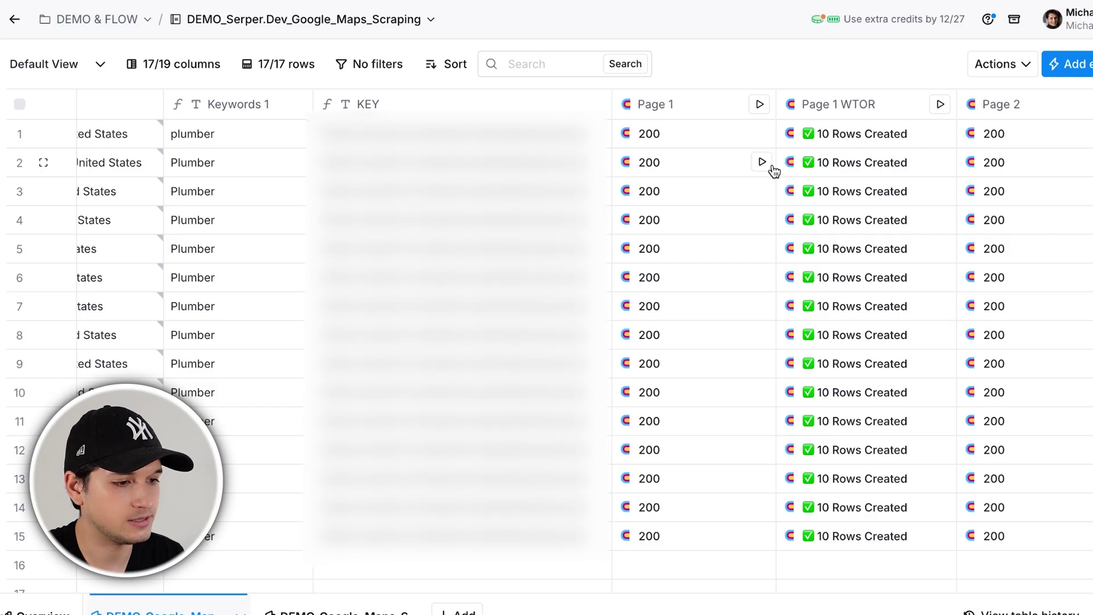
# Scroll across the Page columns' 200 and Rows Created results, then return to Serper's Playground.
pyautogui.hscroll(3, 772, 171)
pyautogui.hscroll(4, 738, 122)
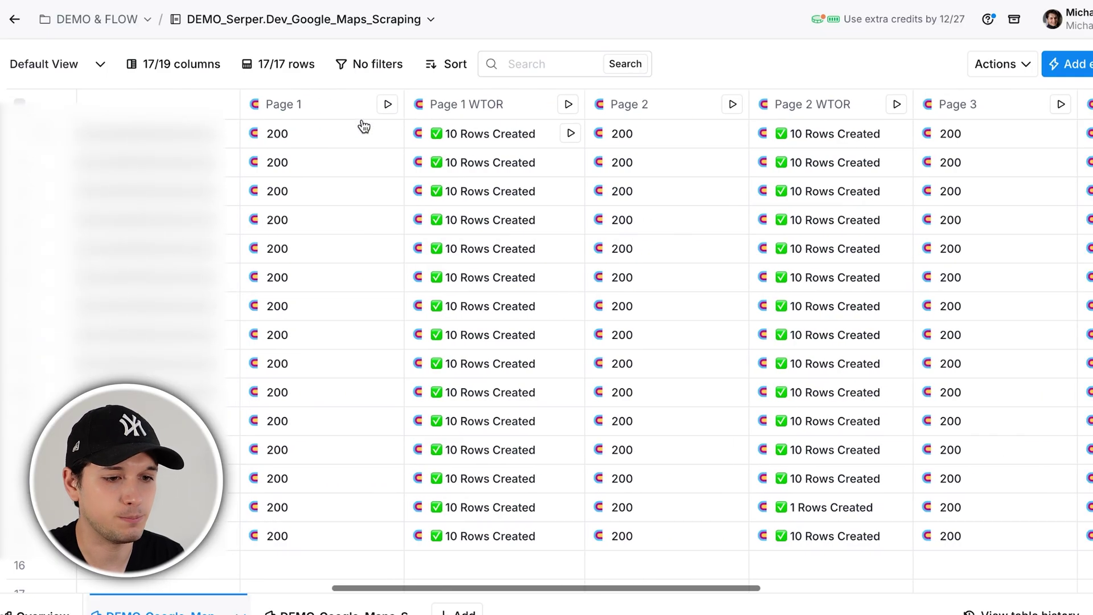
pyautogui.hscroll(3, 603, 132)
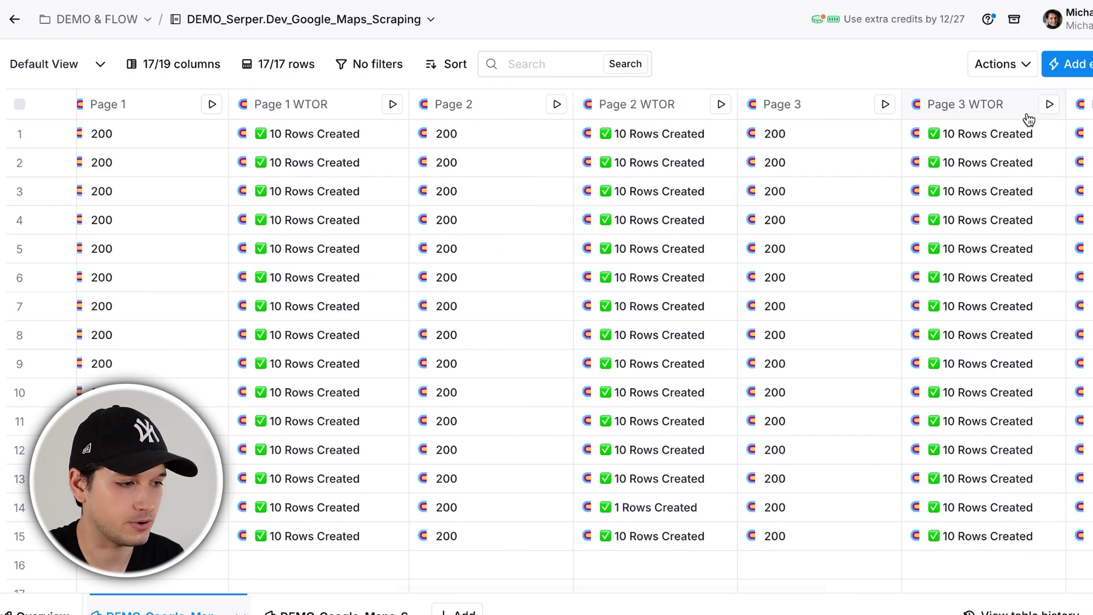
pyautogui.hscroll(8, 979, 124)
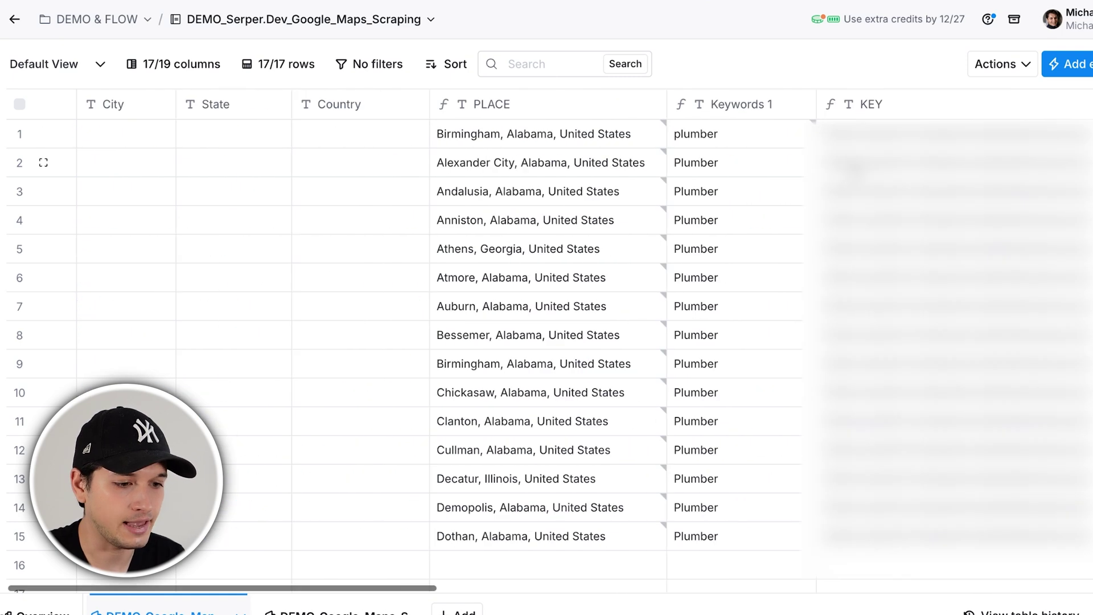
pyautogui.scroll(-2, 717, 347)
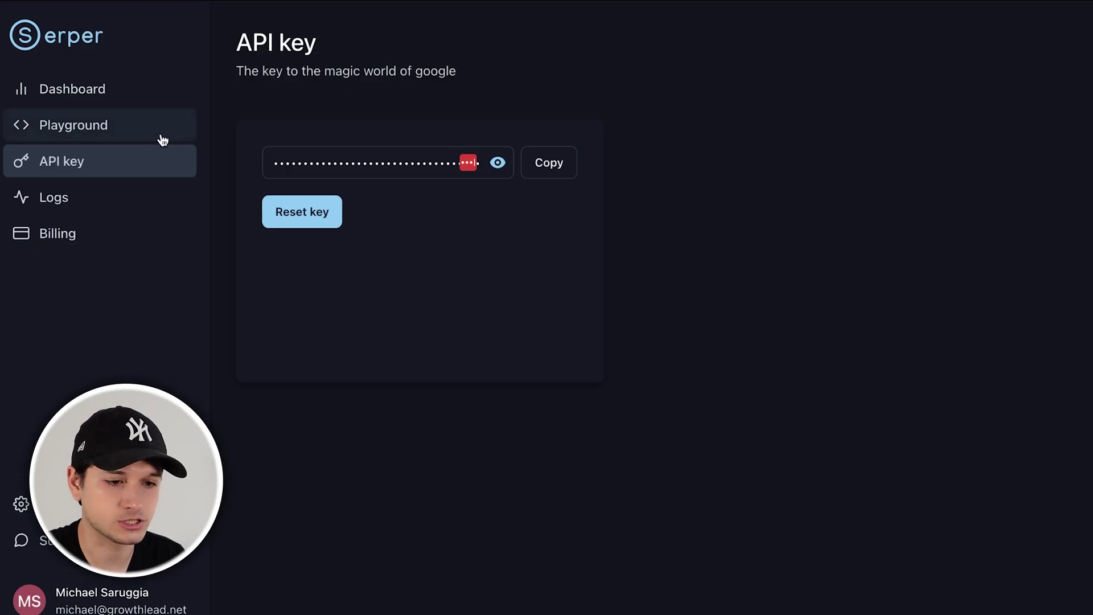
pyautogui.click(163, 139)
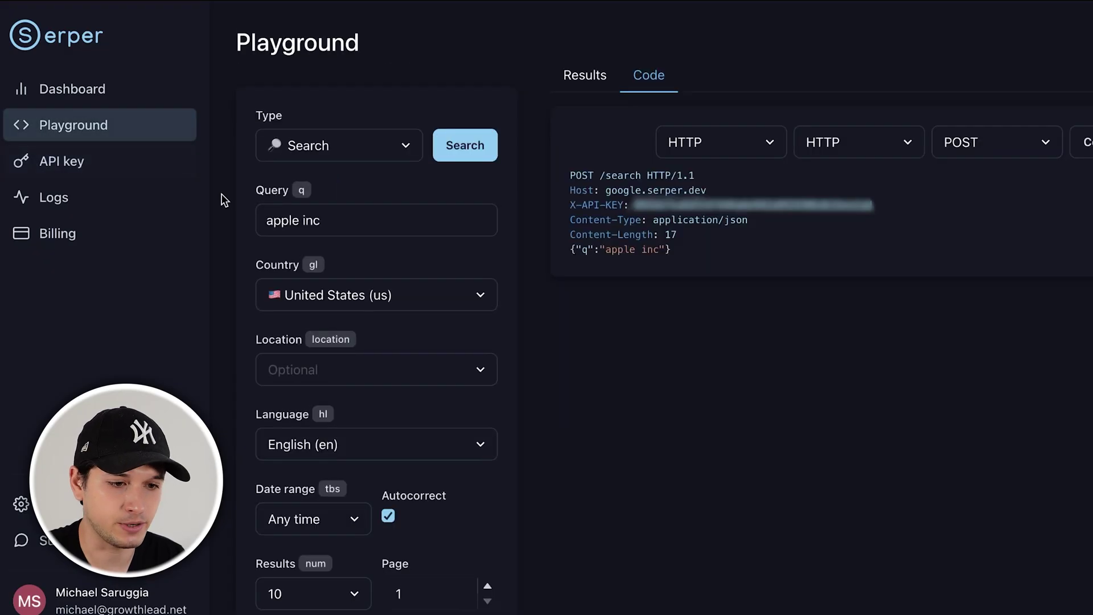
# Switch the Playground search type to Places so the code reads POST /places.
pyautogui.click(325, 153)
pyautogui.click(349, 283)
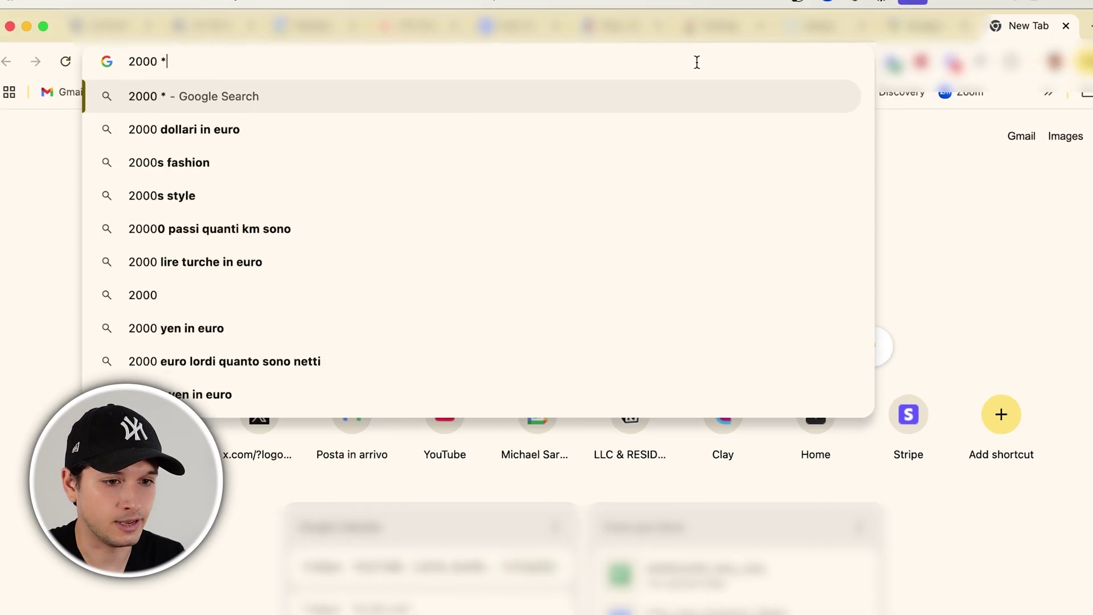
# Calculate 2000 * 50 in Google's calculator and select the 100000 result.
pyautogui.write('50')
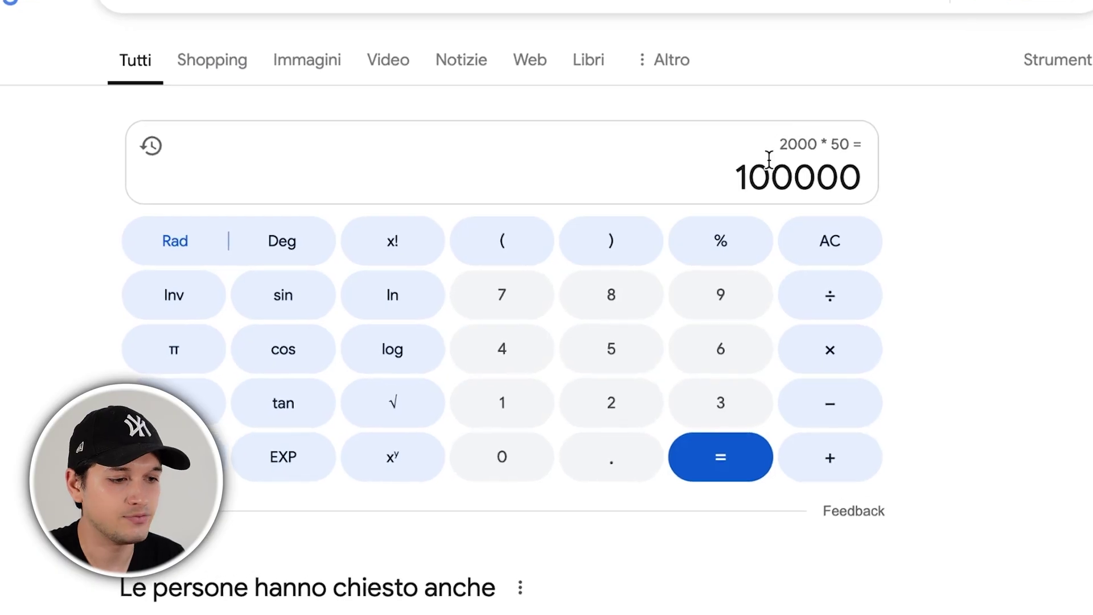
pyautogui.doubleClick(769, 159)
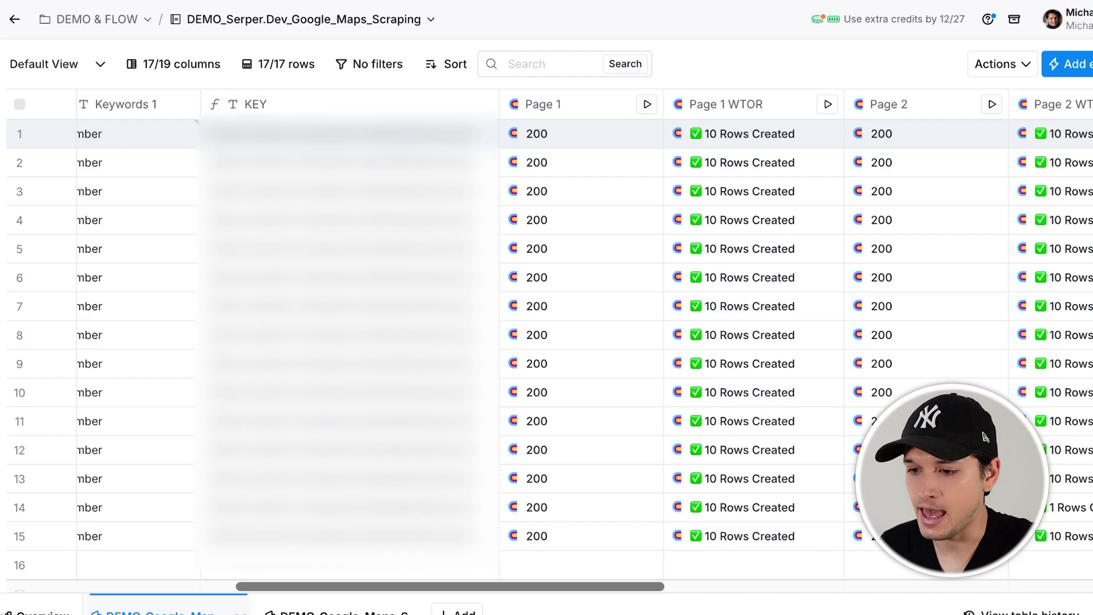
# Enter Miami as row 16's City, giving the location Miami, Florida, United States.
pyautogui.hscroll(-10, 609, 232)
pyautogui.scroll(-2, 190, 533)
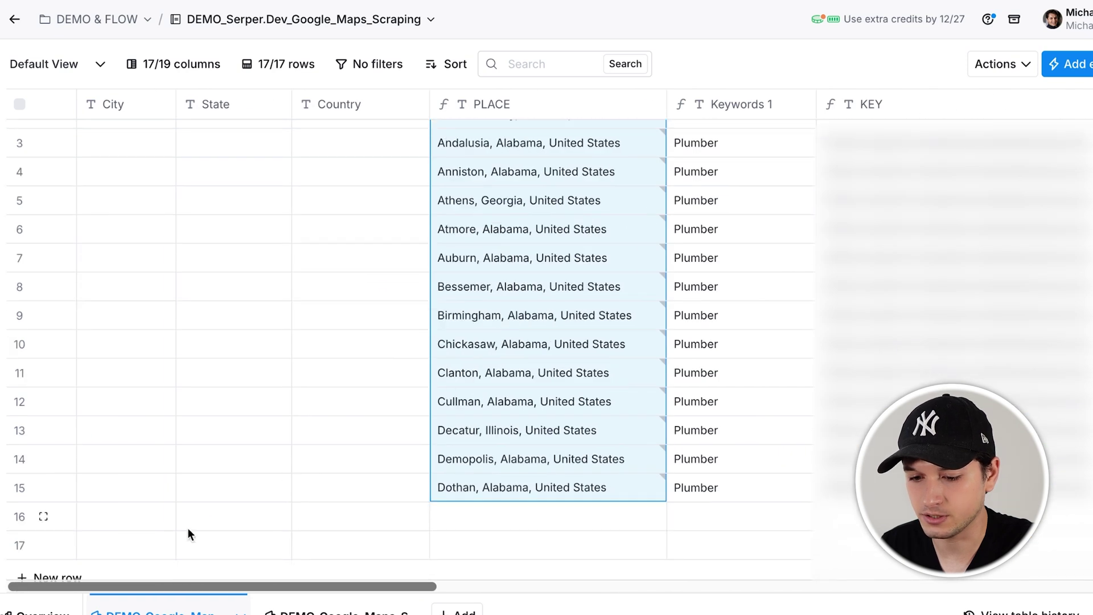
pyautogui.scroll(-1, 239, 478)
pyautogui.click(145, 486)
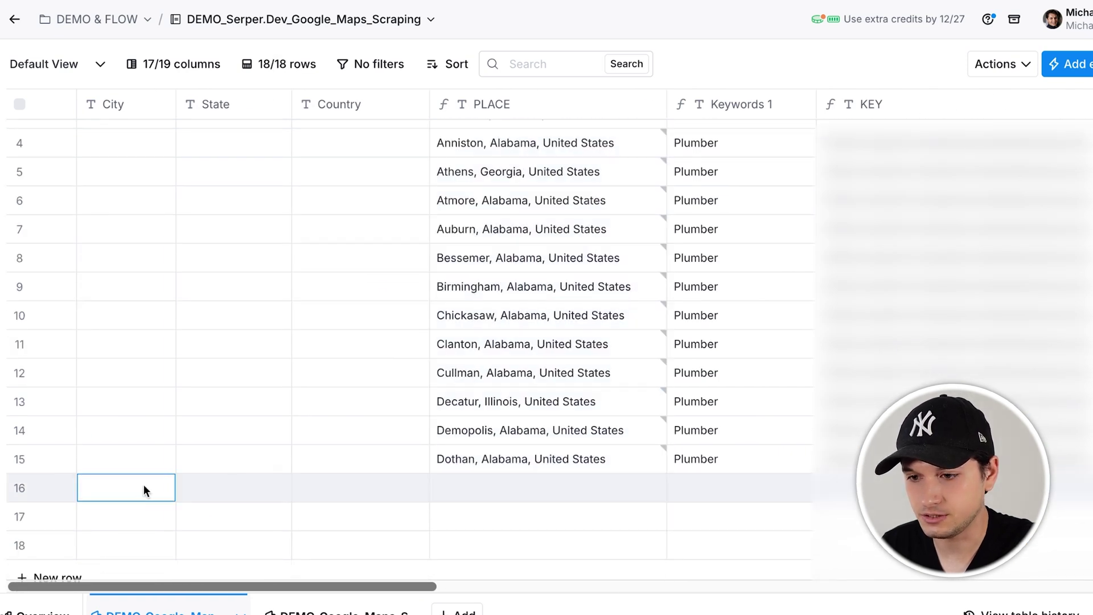
pyautogui.click(214, 489)
pyautogui.click(347, 491)
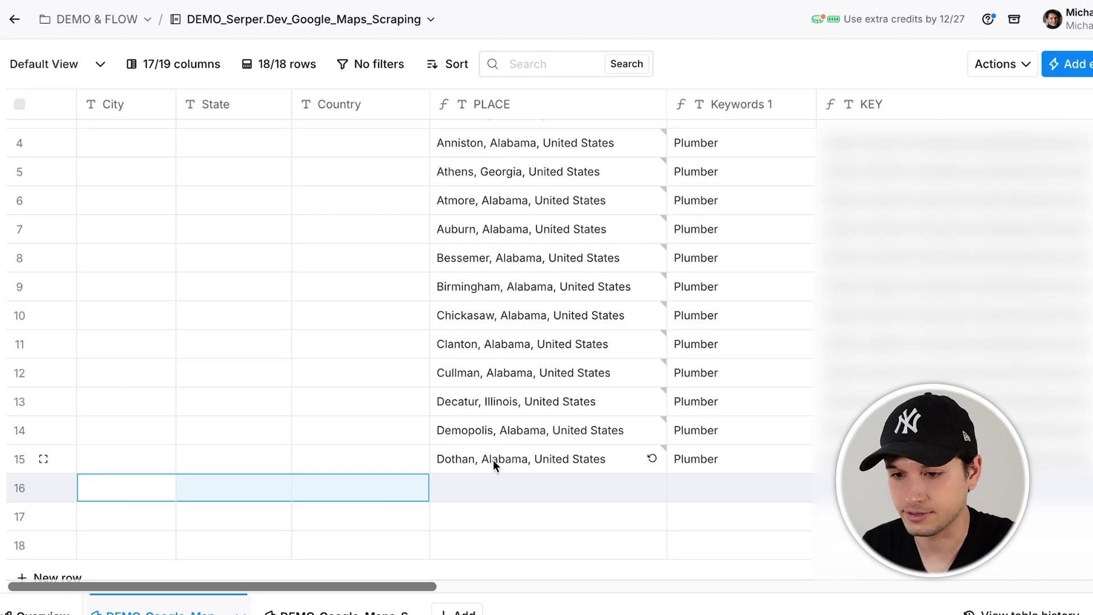
pyautogui.doubleClick(173, 488)
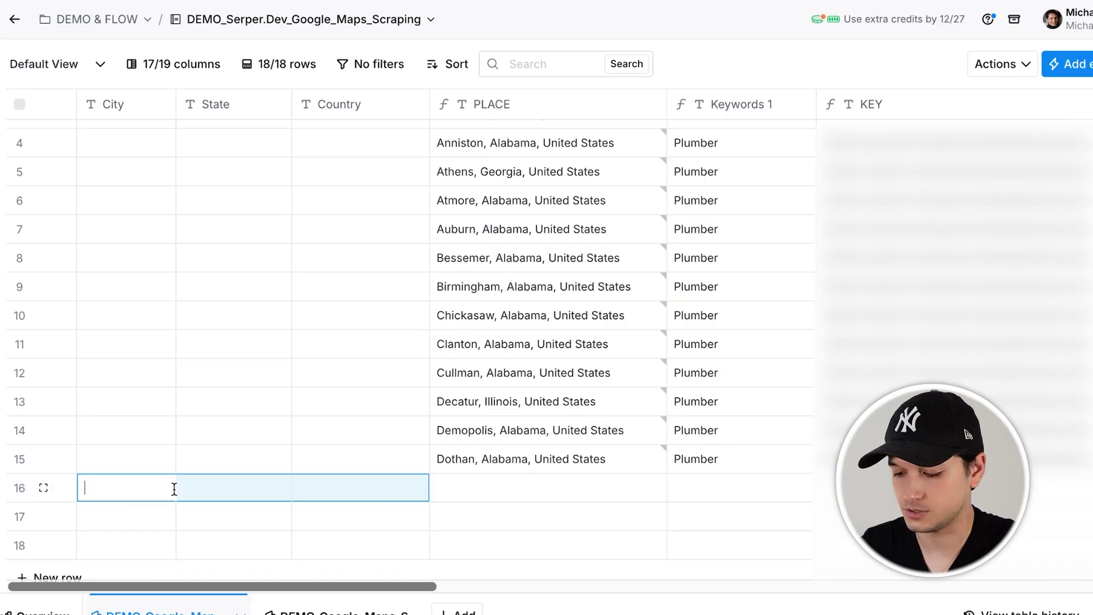
pyautogui.write('Miami')
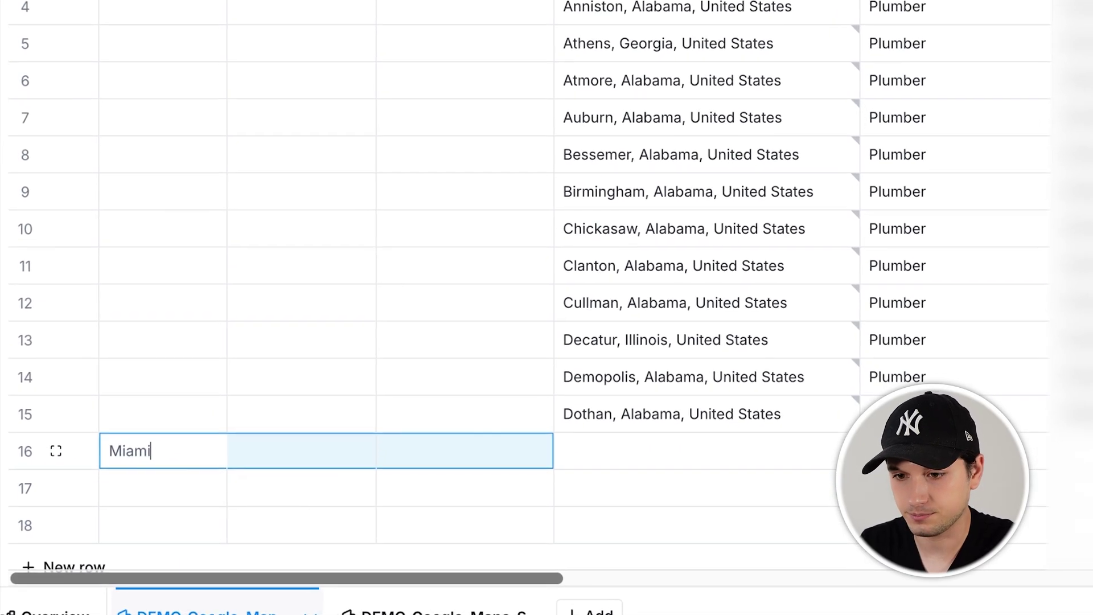
pyautogui.press('Tab')
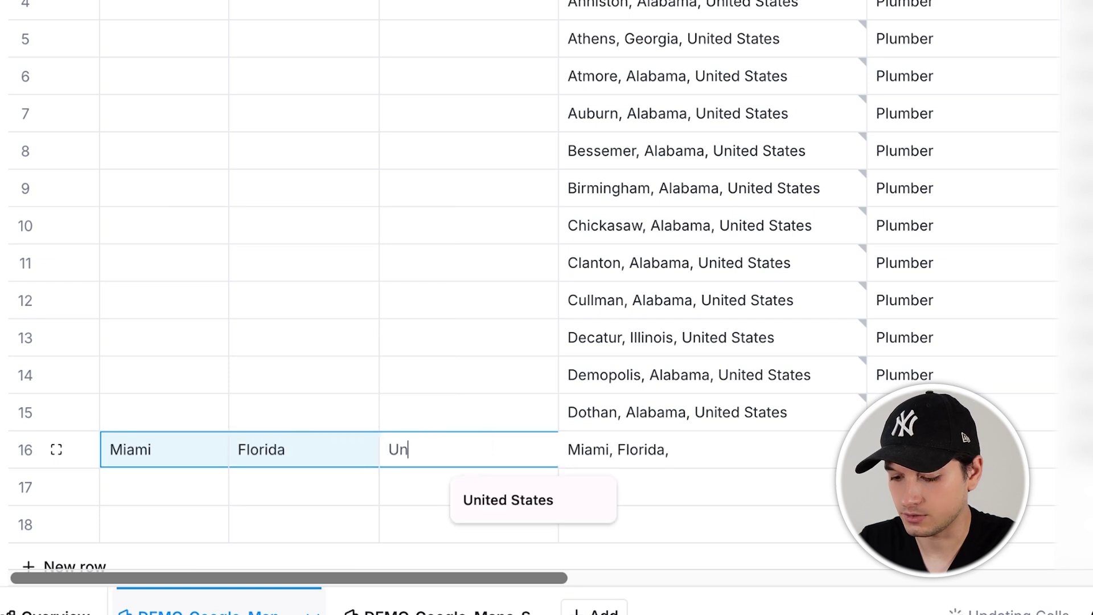
pyautogui.click(655, 484)
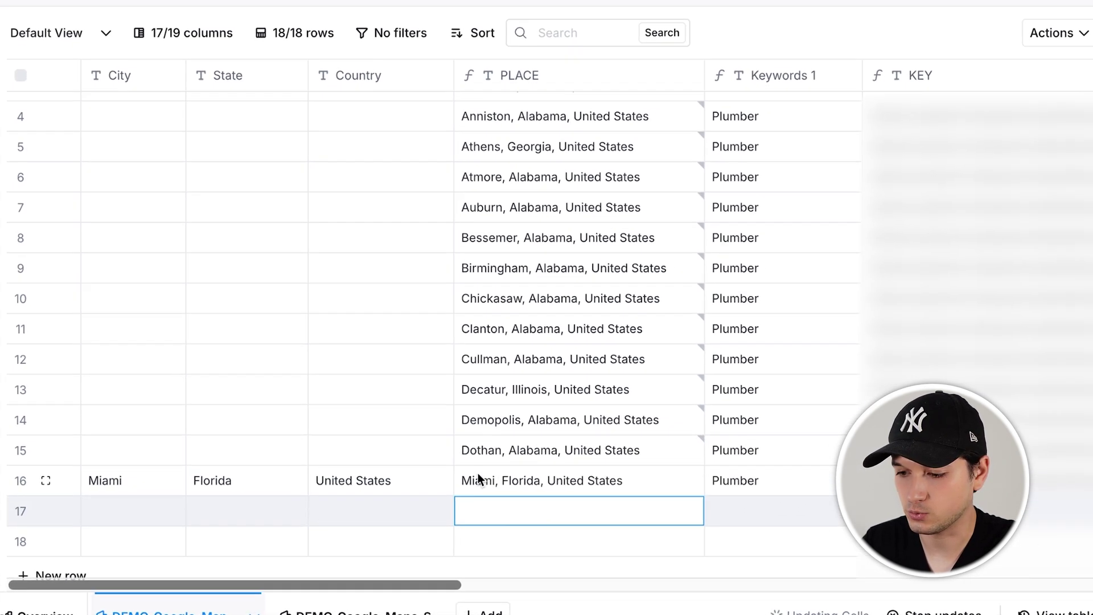
# Review the Keywords 1 AI formula without changes and select the empty PLACE cell below Miami.
pyautogui.hscroll(5, 634, 491)
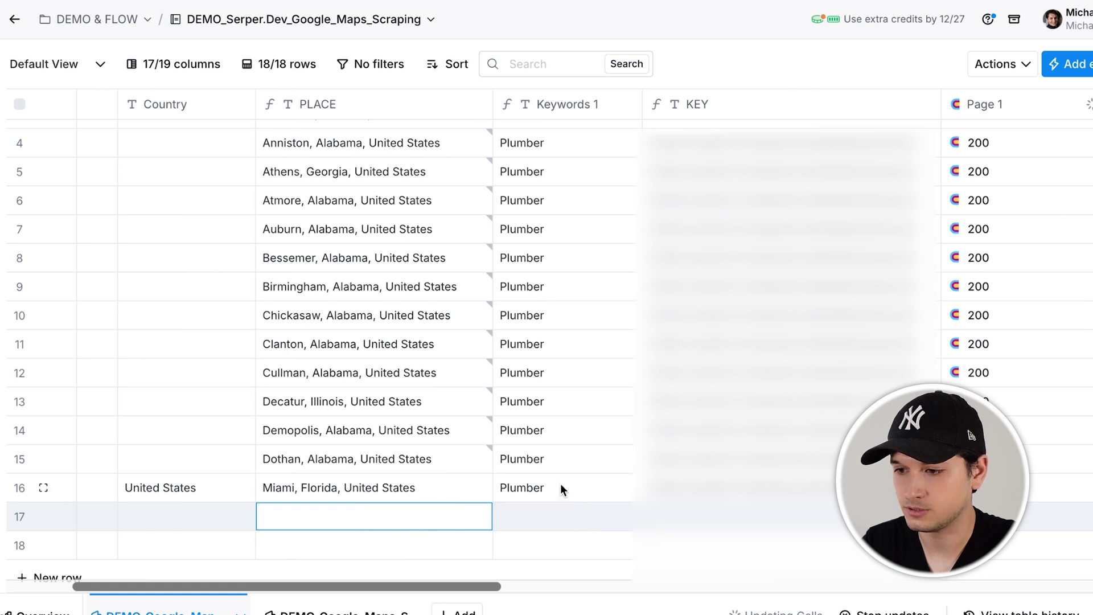
pyautogui.hscroll(-3, 569, 399)
pyautogui.click(655, 104)
pyautogui.click(640, 200)
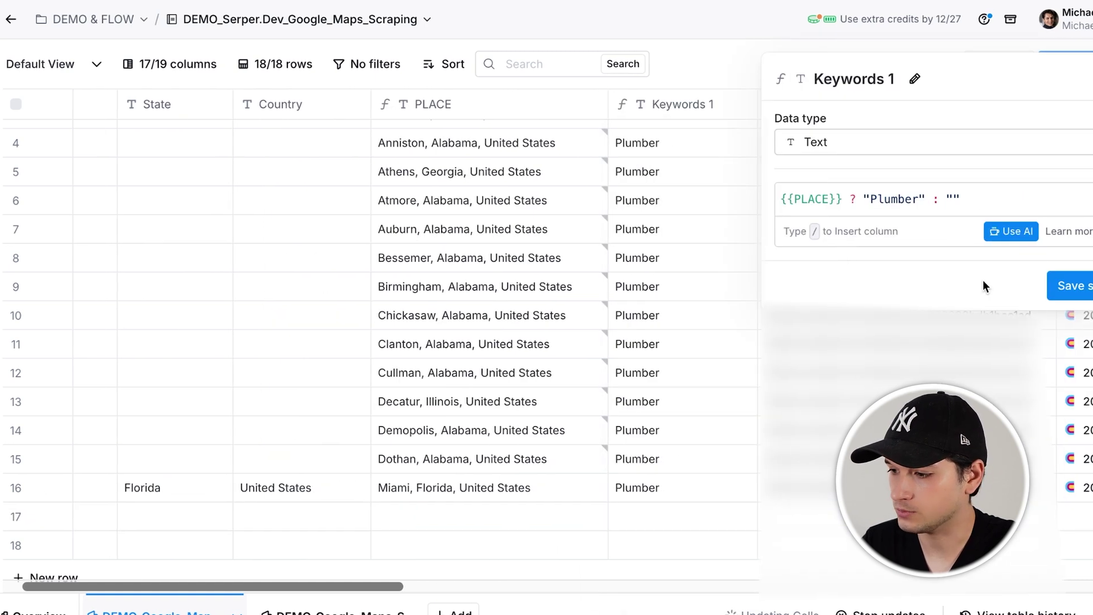
pyautogui.click(1011, 232)
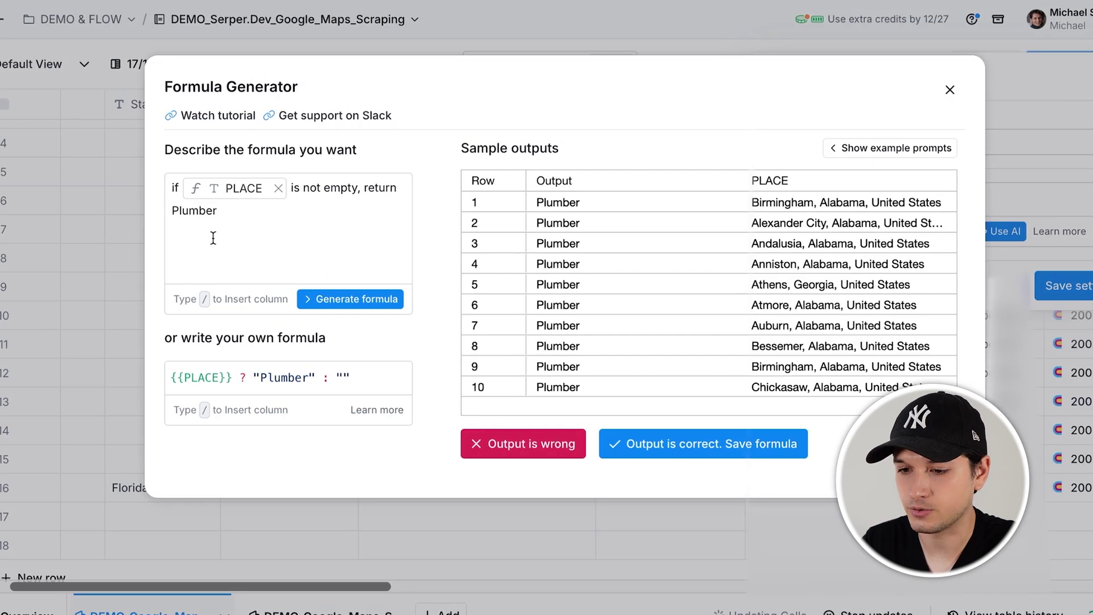
pyautogui.click(933, 93)
pyautogui.hscroll(2, 569, 342)
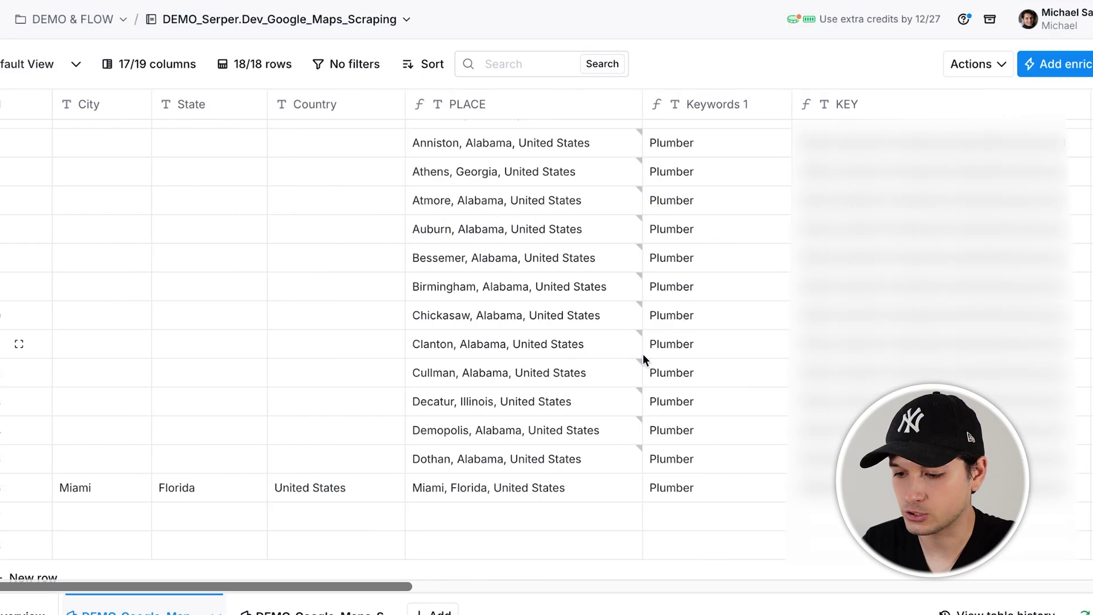
pyautogui.scroll(-1, 390, 481)
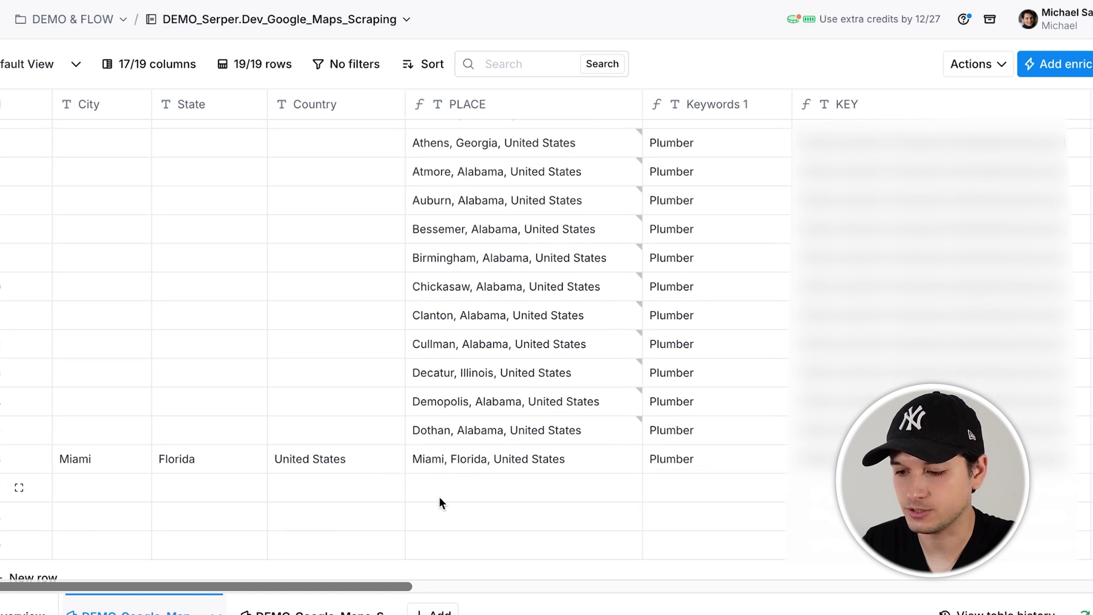
pyautogui.click(449, 499)
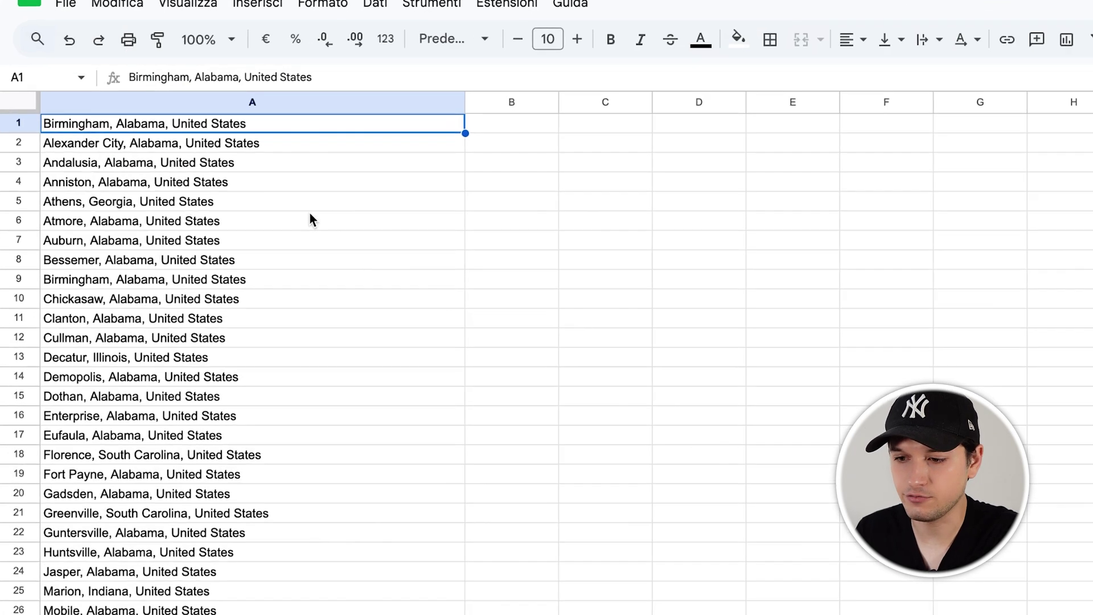
# Select the cities in A29:A49 of the Serper_US_Cities sheet.
pyautogui.scroll(-15, 296, 223)
pyautogui.scroll(20, 341, 205)
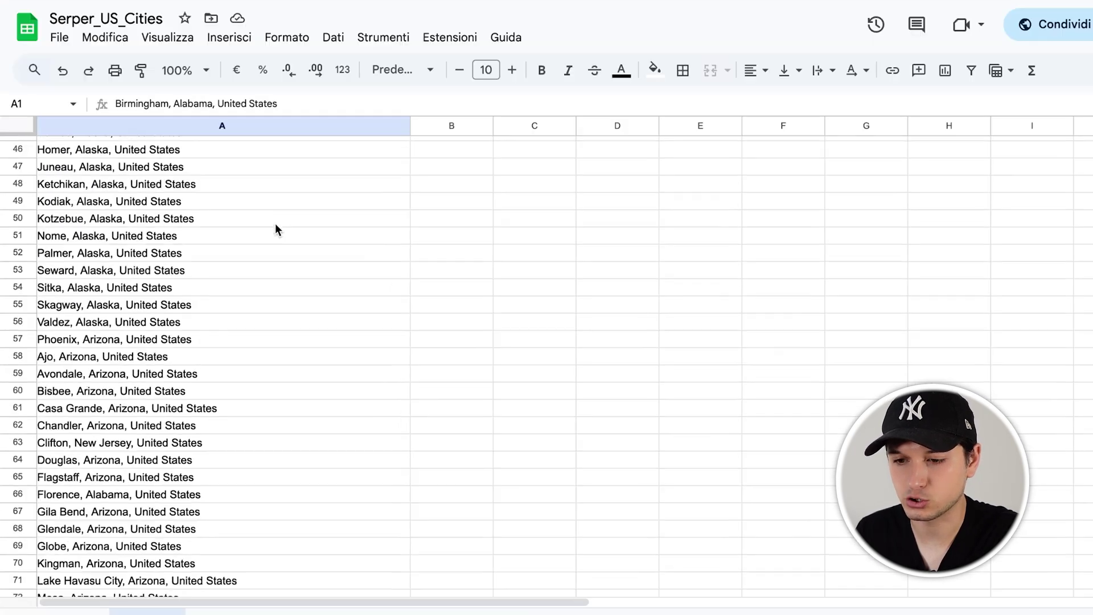
pyautogui.scroll(-5, 239, 228)
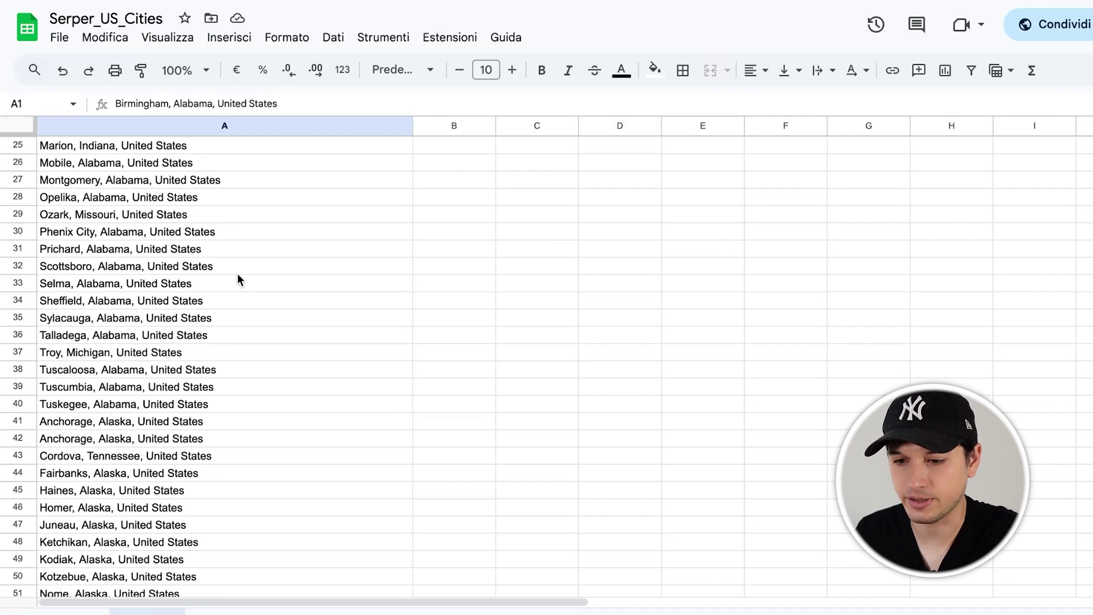
pyautogui.moveTo(228, 214); pyautogui.dragTo(213, 561)
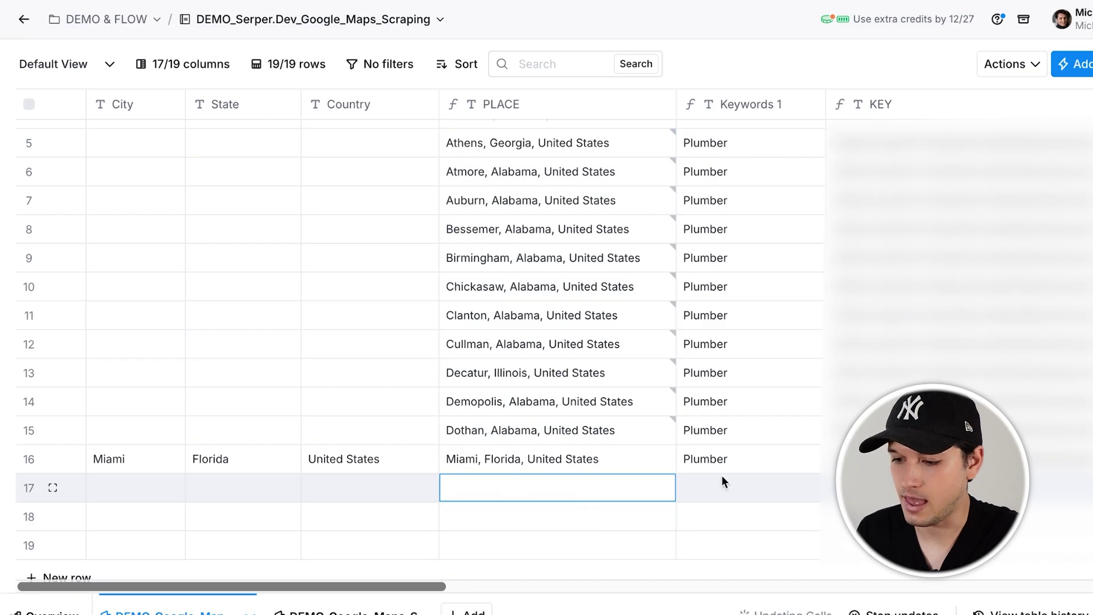
# Paste the copied cities into Clay's PLACE column.
pyautogui.write('Ozark, Missouri, United States Phenix City, Alabama, United States Prichard, Alabama, United States Scottsboro, Alabama, United States Selma, Alabama, United States Sheffield, Alabama, United States Sylacauga, Alabama, United States Talladega, Alabama, United States Troy, Michigan, United States Tuscaloosa, Alabama, United States Tuscumbia, Alabama, United States Tuskegee, Alabama, United States Anchorage, Alaska, United States Anchorage, Alaska, United States Cordova, Tennessee, United States Fairbanks, Alaska, United States Haines, Alaska, United States Homer, Alaska, United States Juneau, Alaska, United States Ketchikan, Alaska, United States Kodiak, Alaska, United States')
pyautogui.scroll(-10, 722, 475)
pyautogui.hscroll(8, 610, 313)
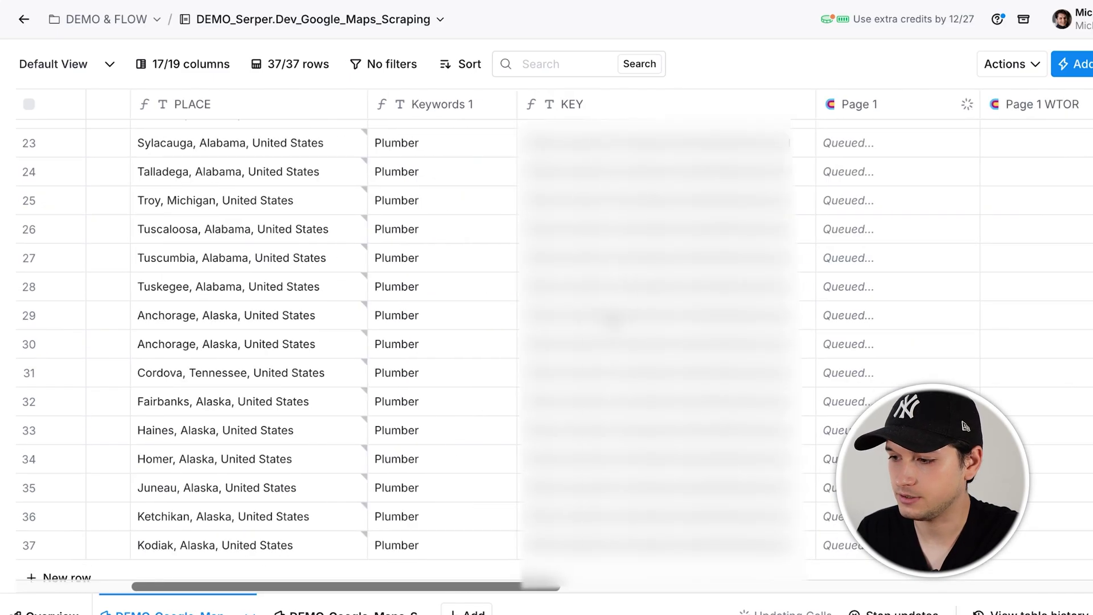
pyautogui.scroll(5, 724, 373)
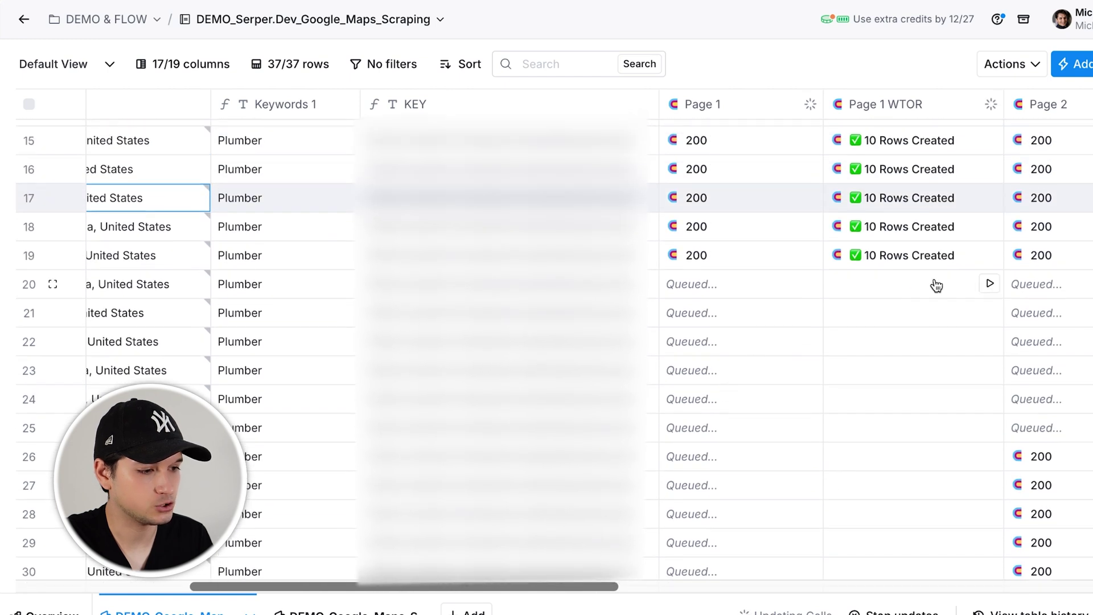
pyautogui.hscroll(8, 872, 318)
pyautogui.hscroll(-1, 876, 318)
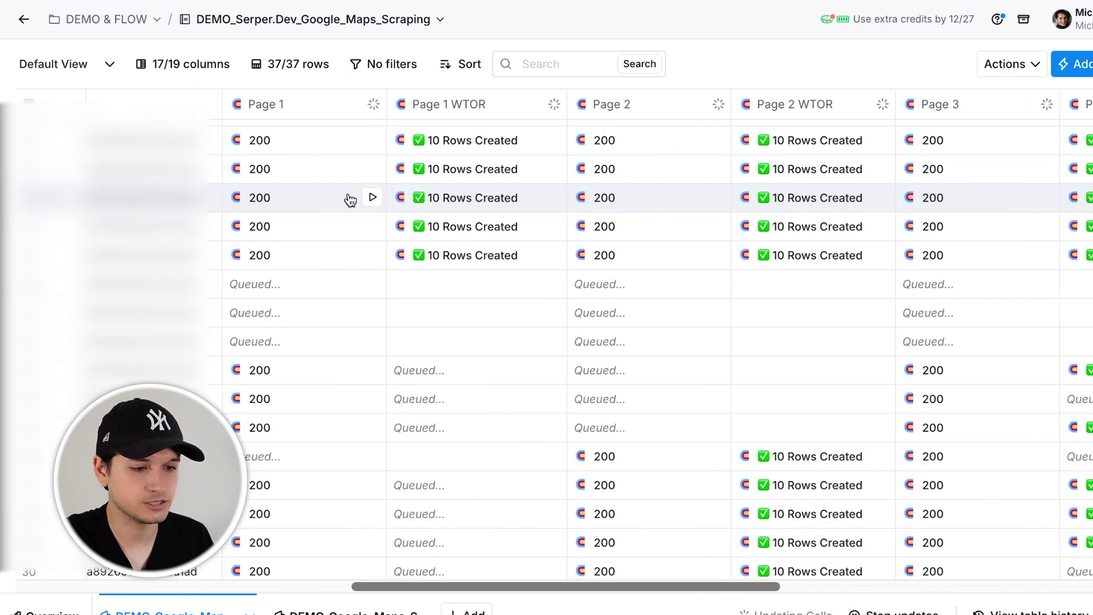
# Inspect a Page 1 WTOR result's 10 returned places and view the scraped plumber results table.
pyautogui.click(446, 212)
pyautogui.click(329, 207)
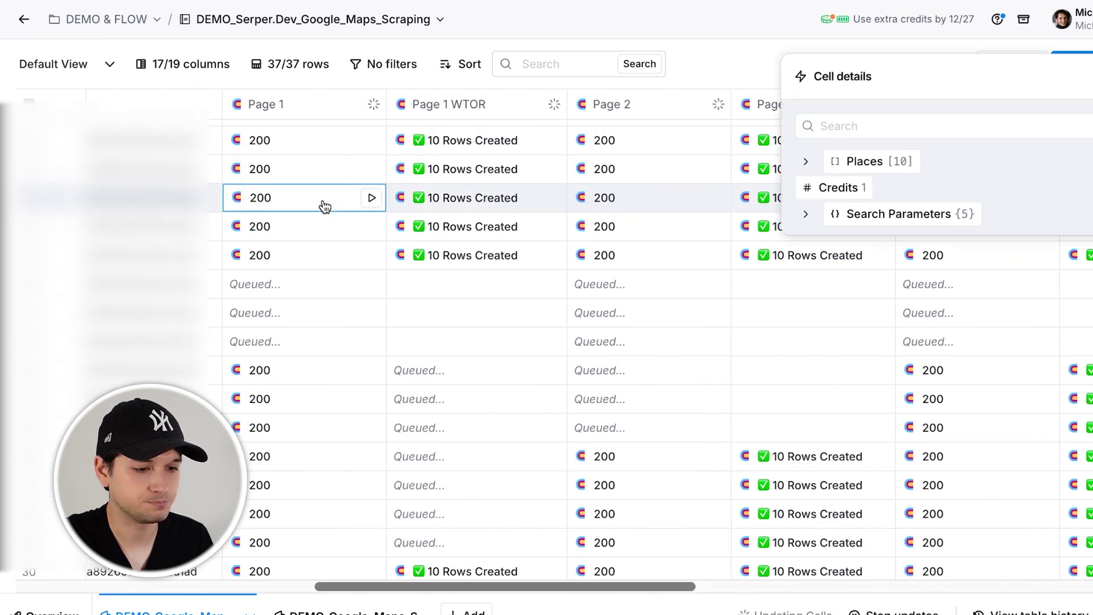
pyautogui.click(803, 161)
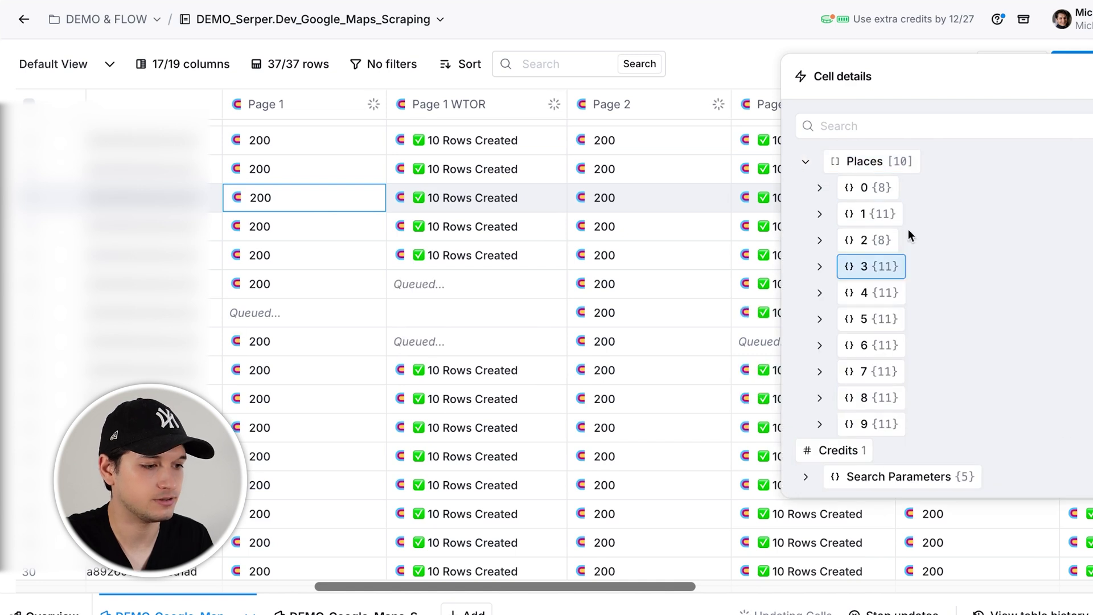
pyautogui.click(865, 188)
pyautogui.click(819, 215)
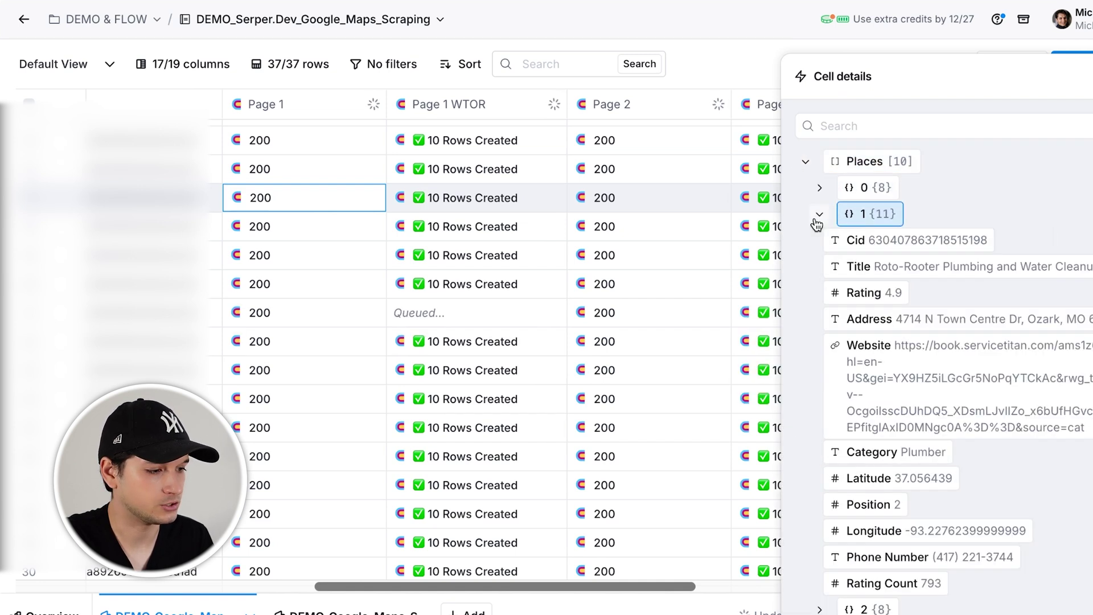
pyautogui.click(818, 240)
pyautogui.click(819, 240)
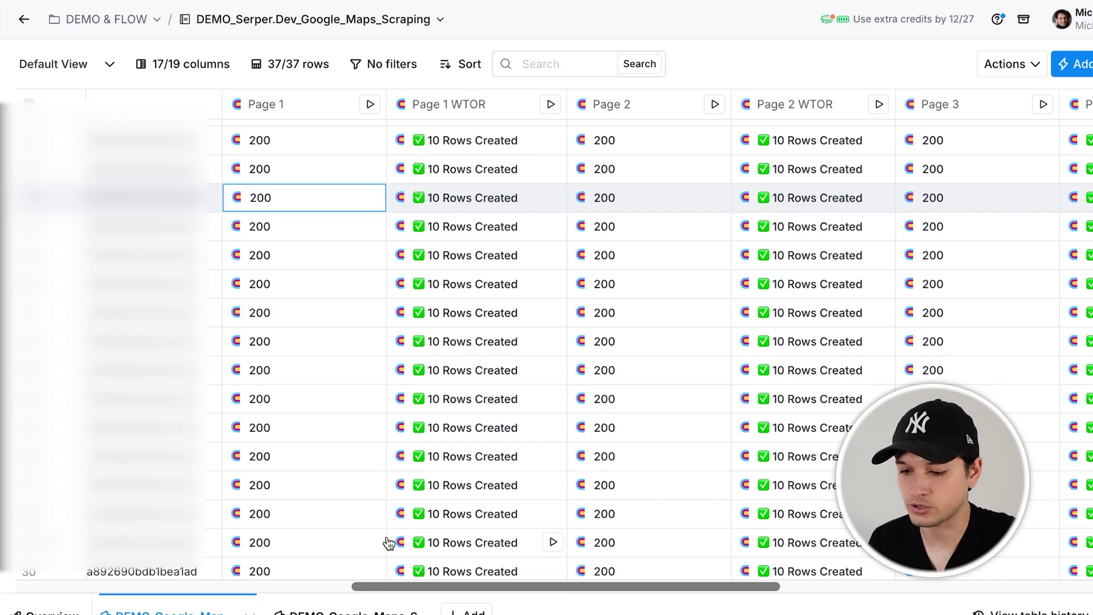
pyautogui.click(348, 611)
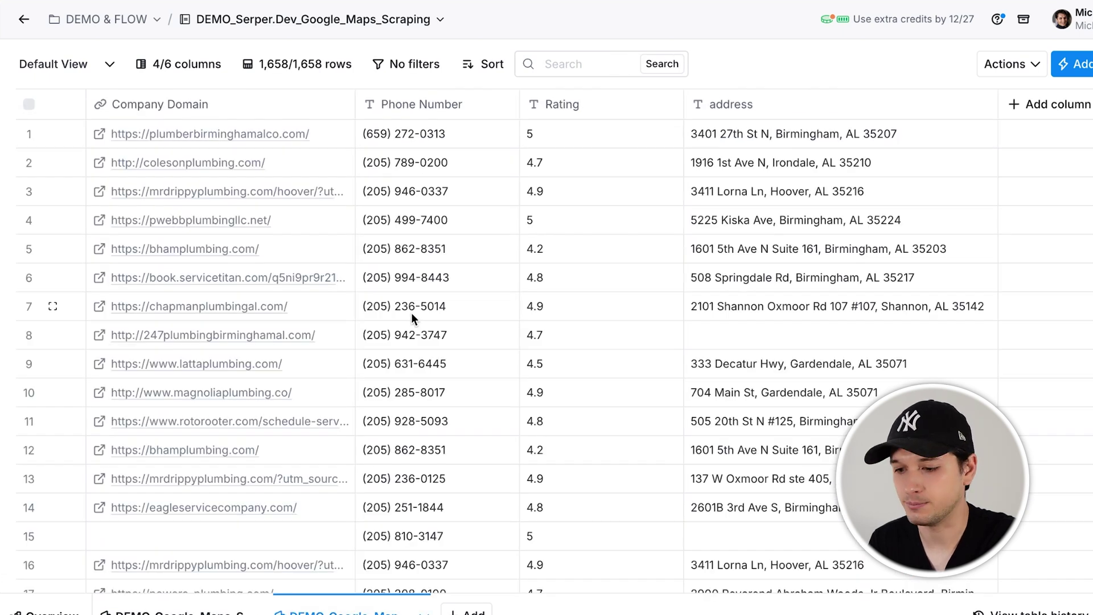
# Review the Page 1 WTOR column's write-to-table settings.
pyautogui.scroll(-5, 412, 312)
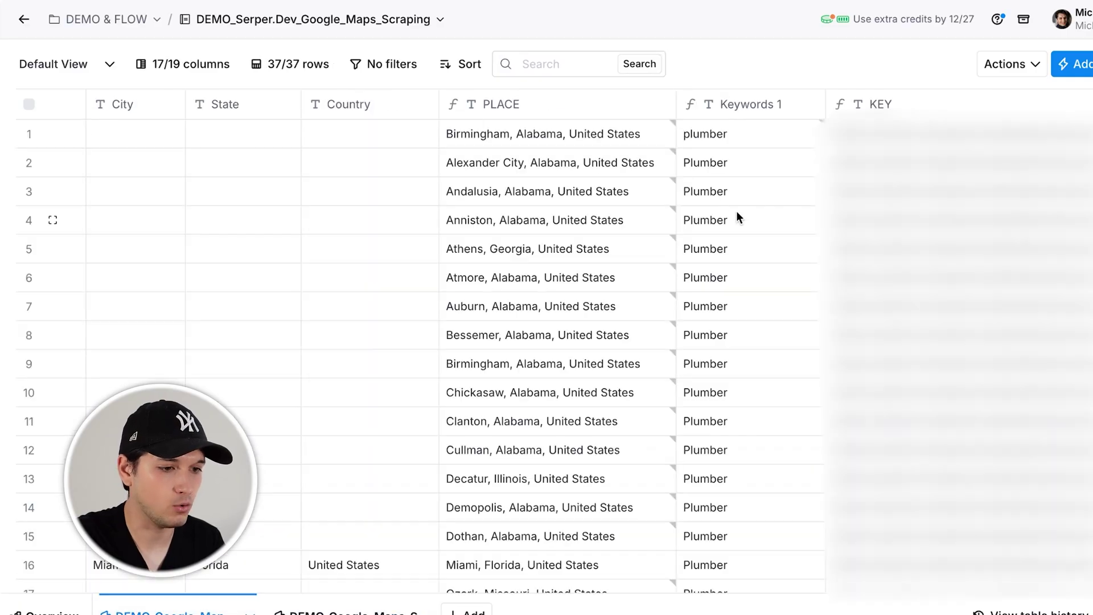
pyautogui.hscroll(10, 736, 211)
pyautogui.click(729, 104)
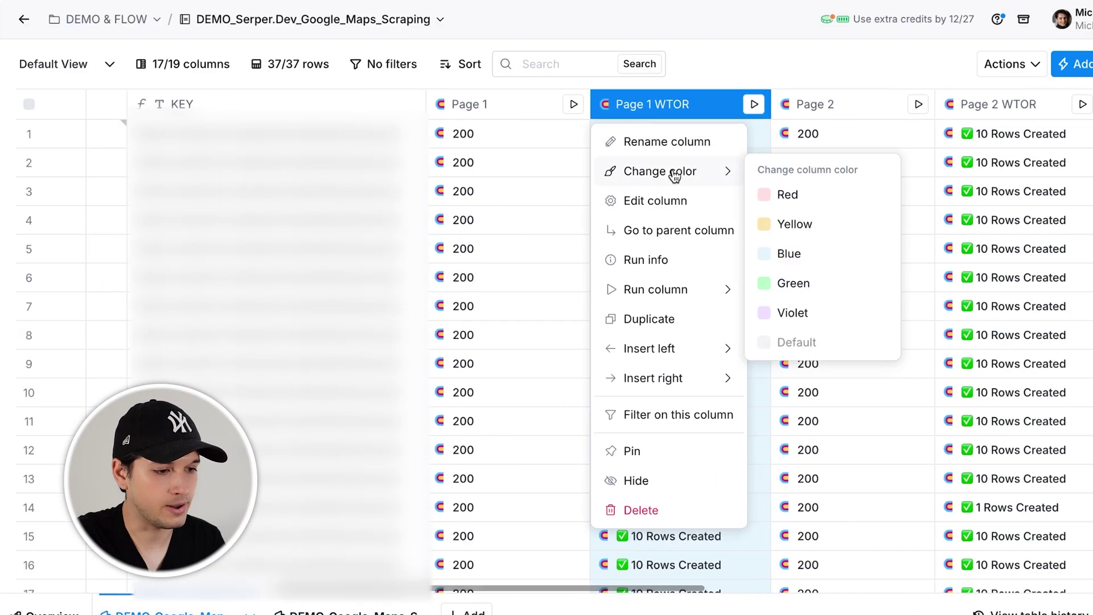
pyautogui.click(676, 199)
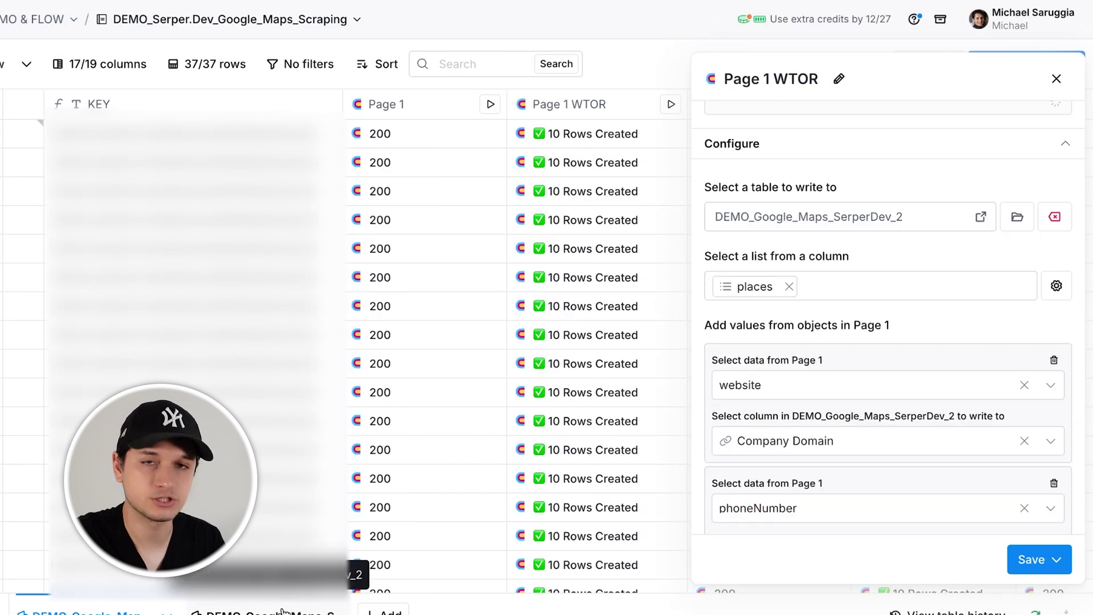
# Add blank row 1659 at the bottom of the plumber results table.
pyautogui.scroll(-2, 705, 422)
pyautogui.scroll(-5, 752, 393)
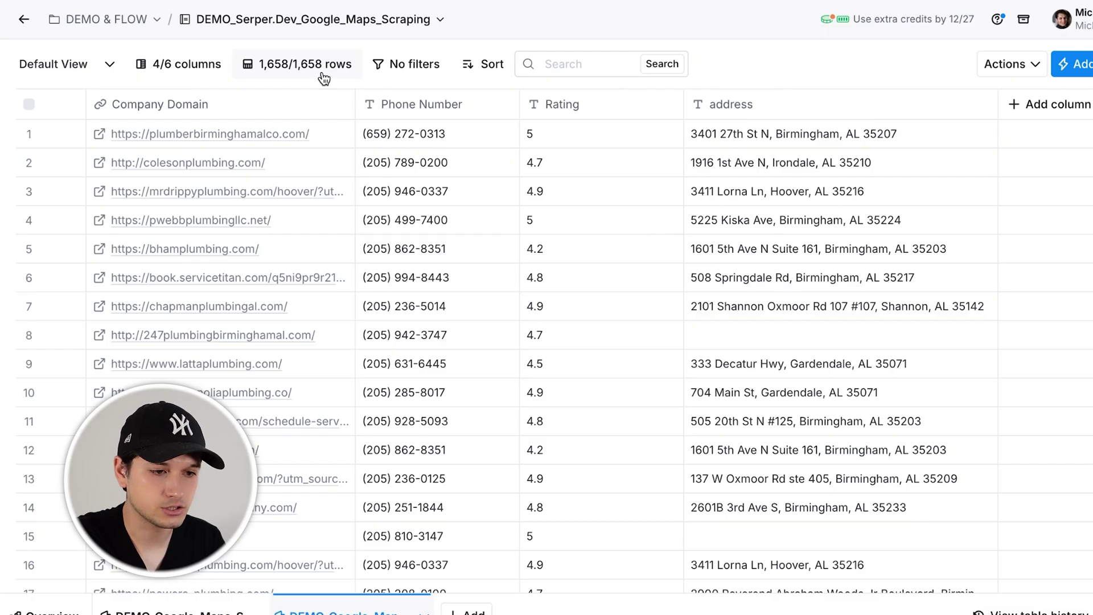
pyautogui.scroll(-20, 348, 235)
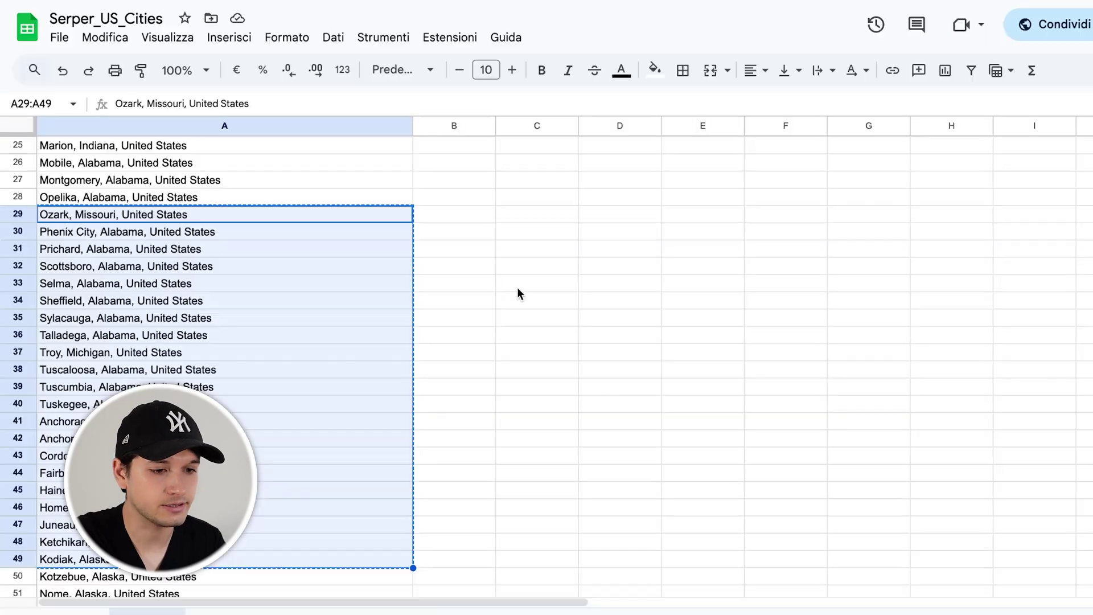
pyautogui.click(255, 125)
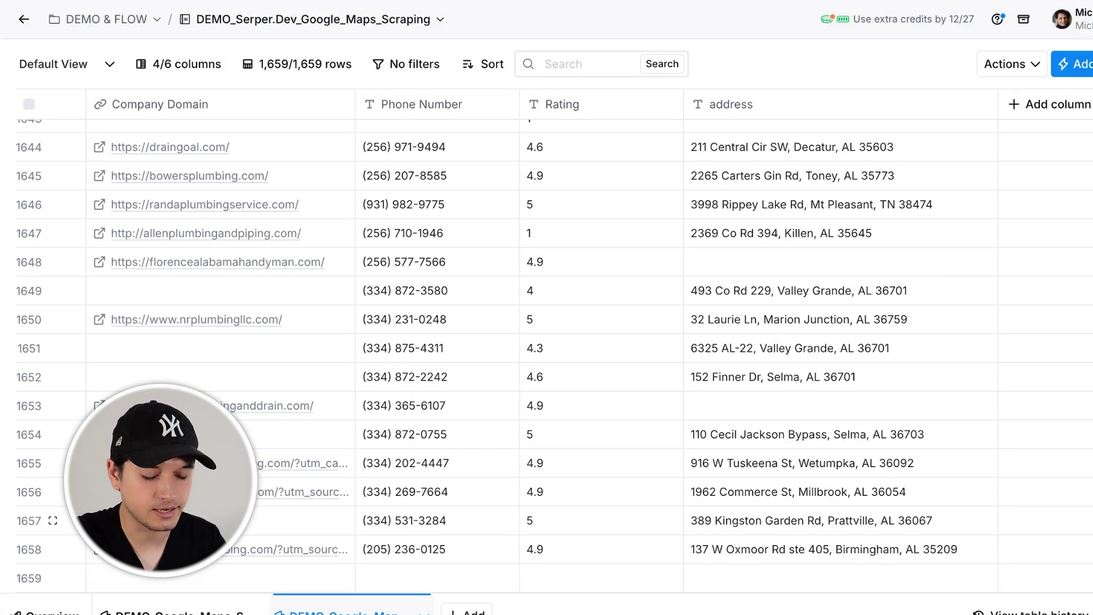
pyautogui.click(302, 578)
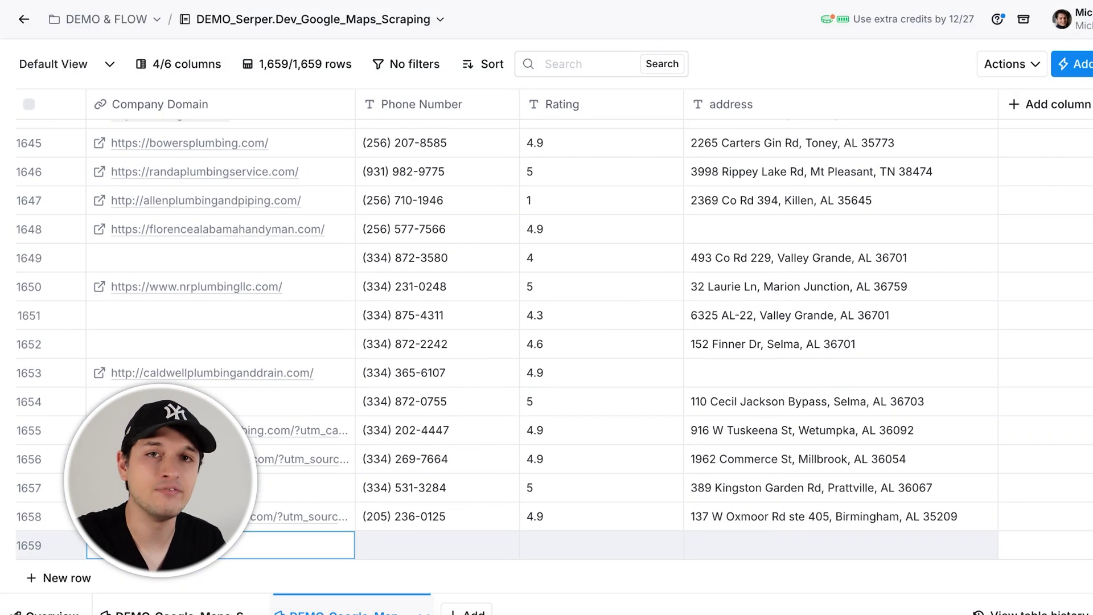